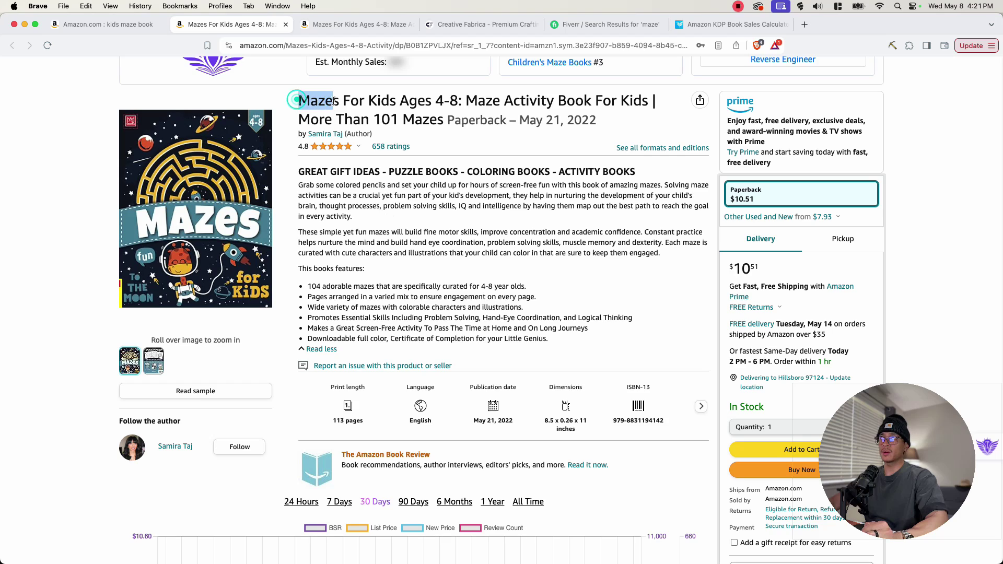
# Examine the maze book's title and the number of mazes stated in its feature list.
pyautogui.click(451, 103)
pyautogui.moveTo(308, 288); pyautogui.dragTo(320, 288)
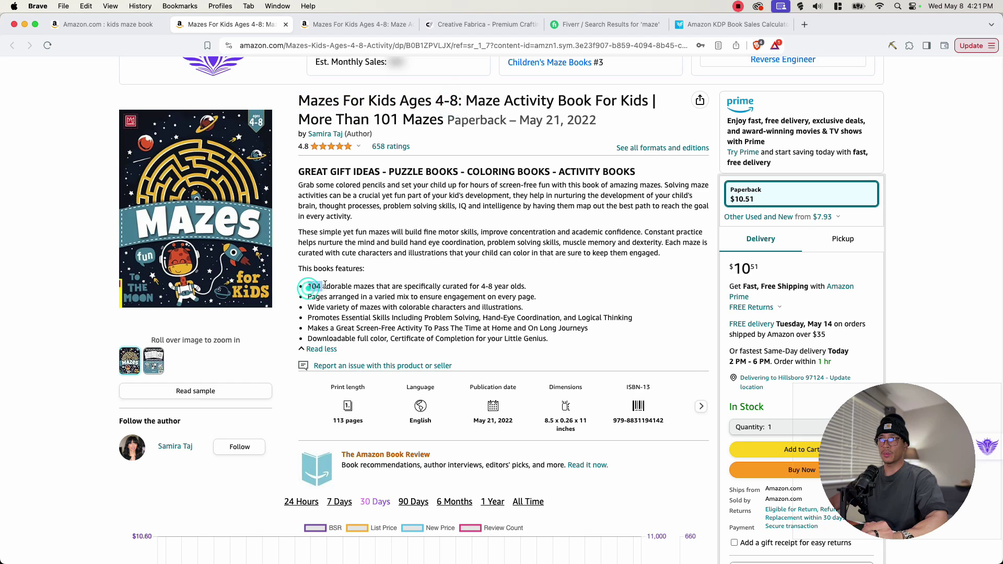
pyautogui.click(318, 288)
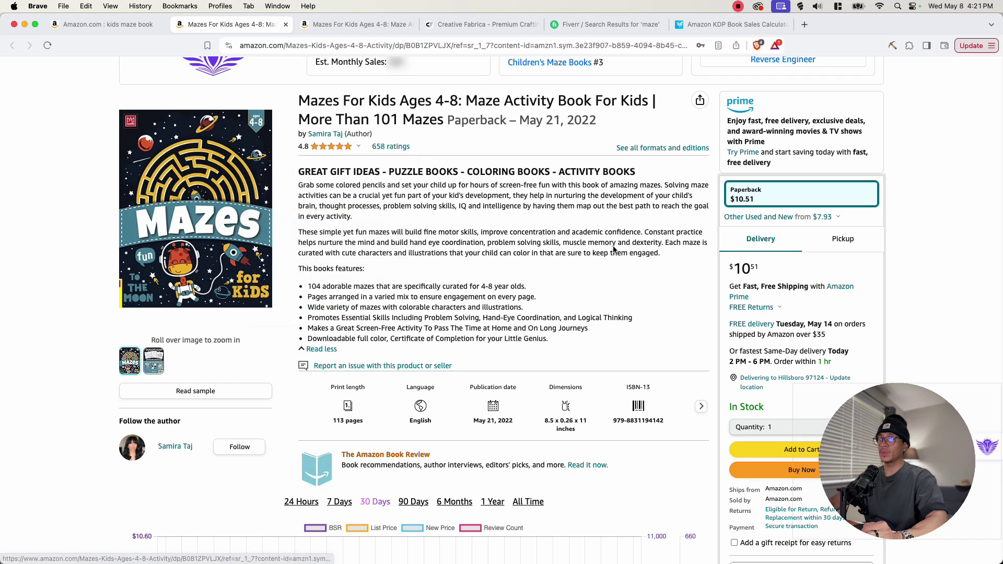
# Examine the book's BSR, price and review history over 90 days, 6 months, 1 year and all time.
pyautogui.scroll(-7, 613, 249)
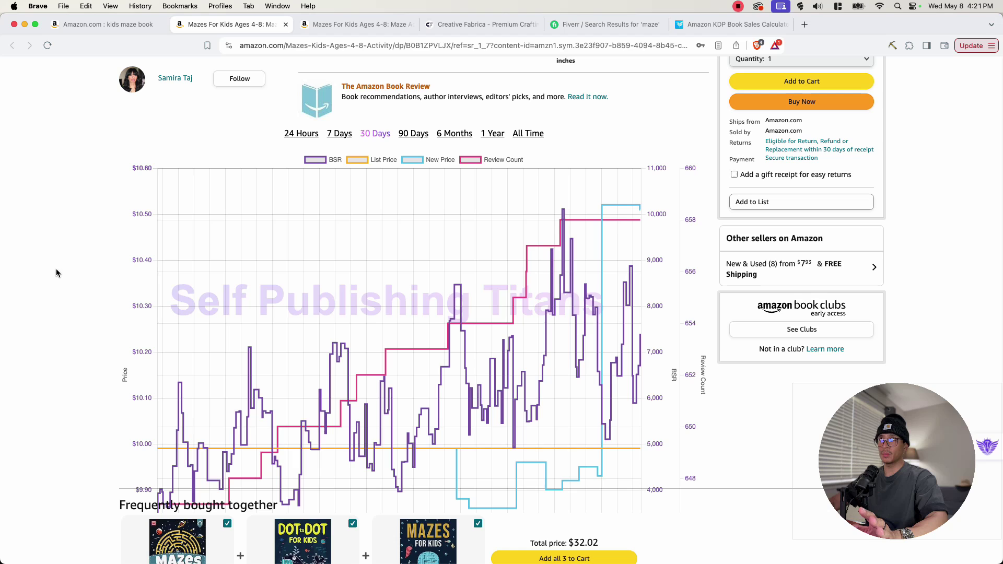
pyautogui.scroll(-1, 14, 342)
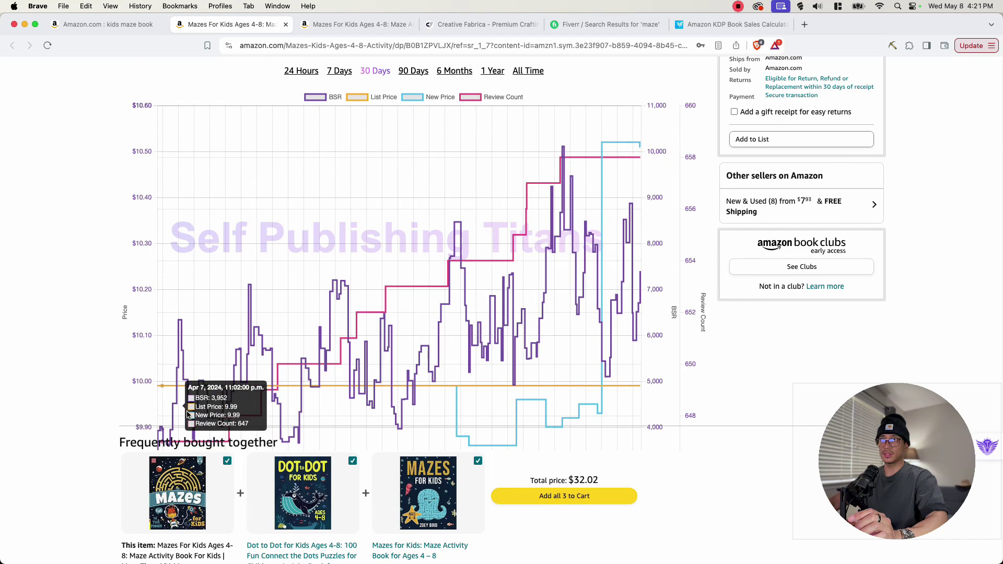
pyautogui.click(420, 73)
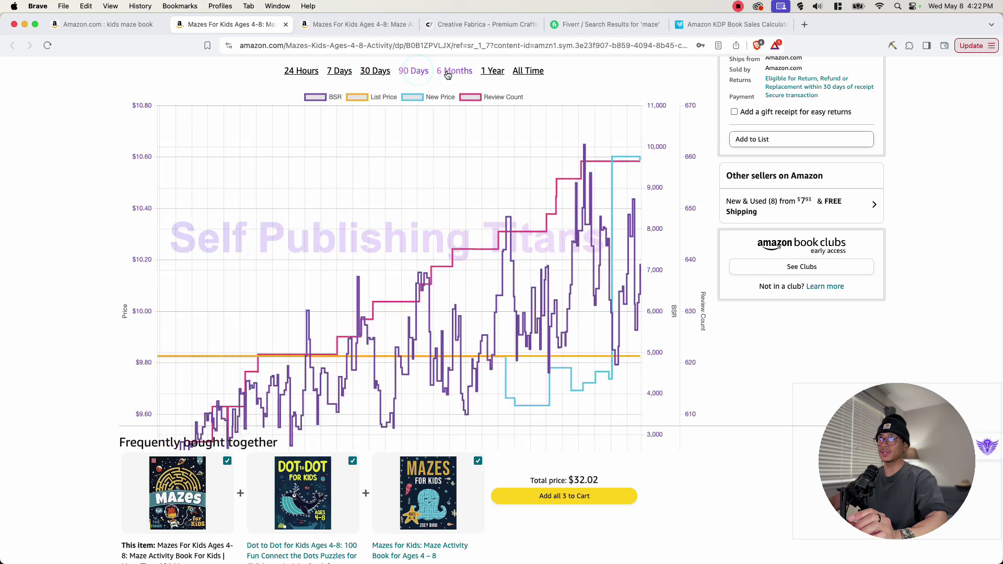
pyautogui.click(467, 72)
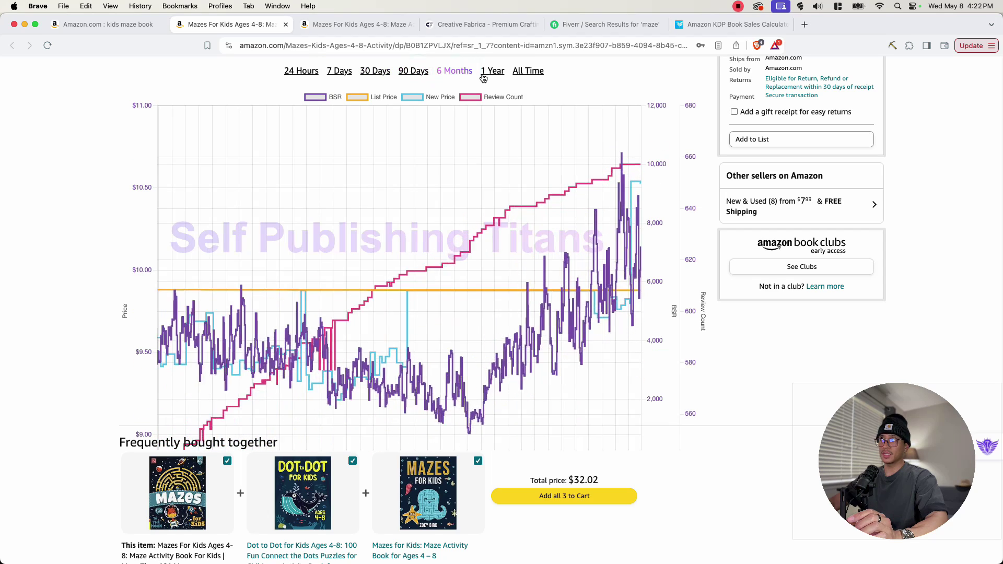
pyautogui.click(492, 72)
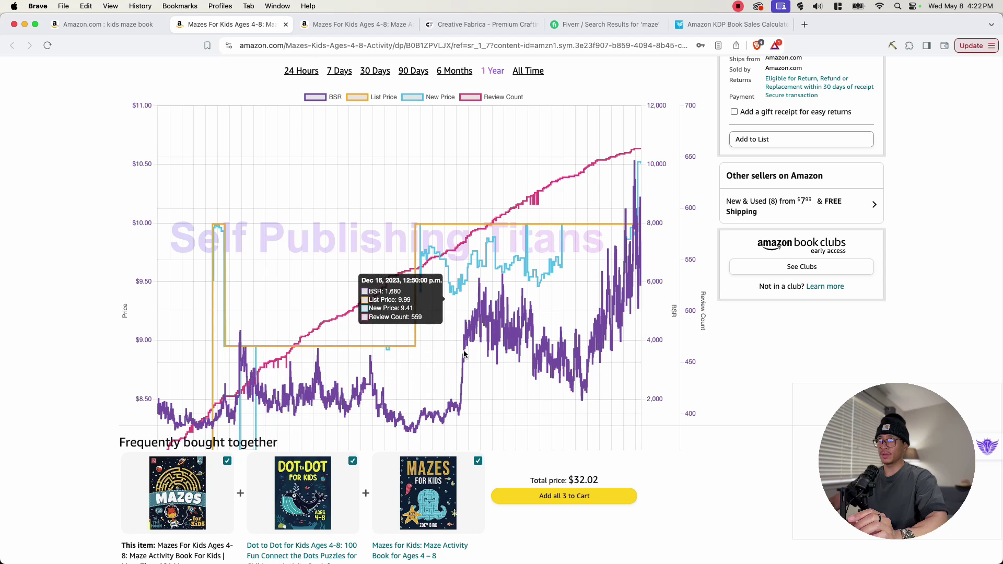
pyautogui.click(526, 73)
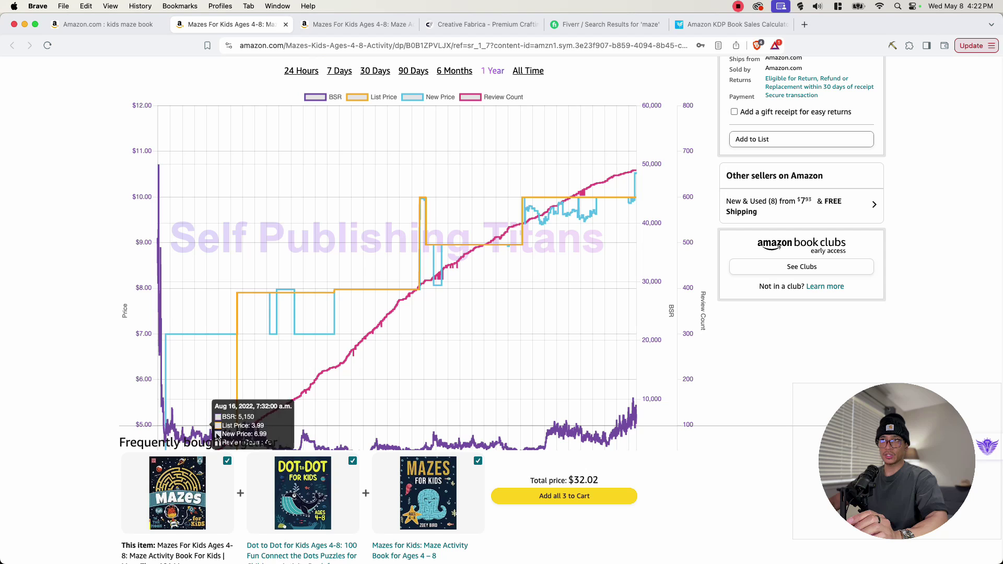
pyautogui.scroll(-1, 294, 407)
pyautogui.scroll(1, 296, 408)
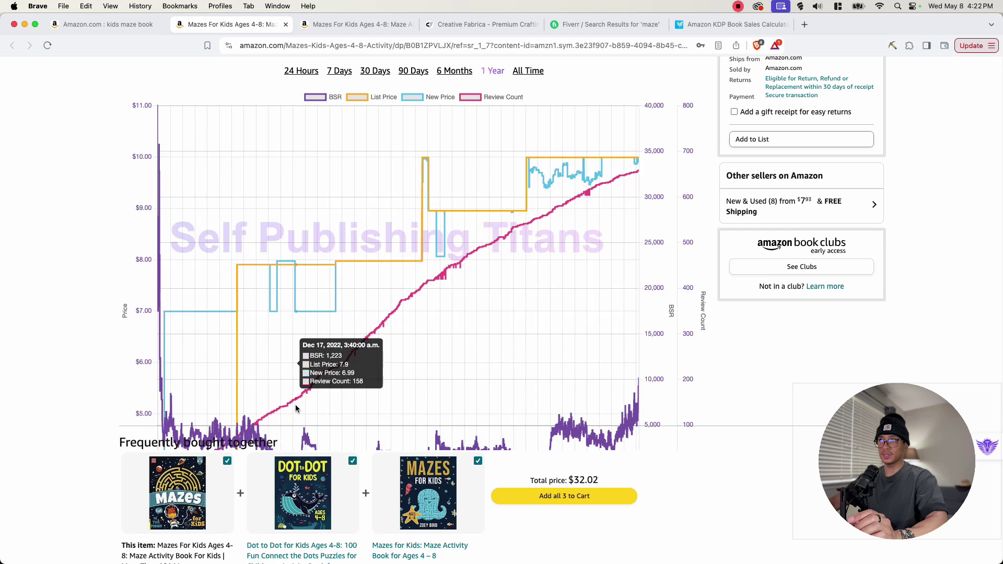
pyautogui.scroll(-1, 295, 408)
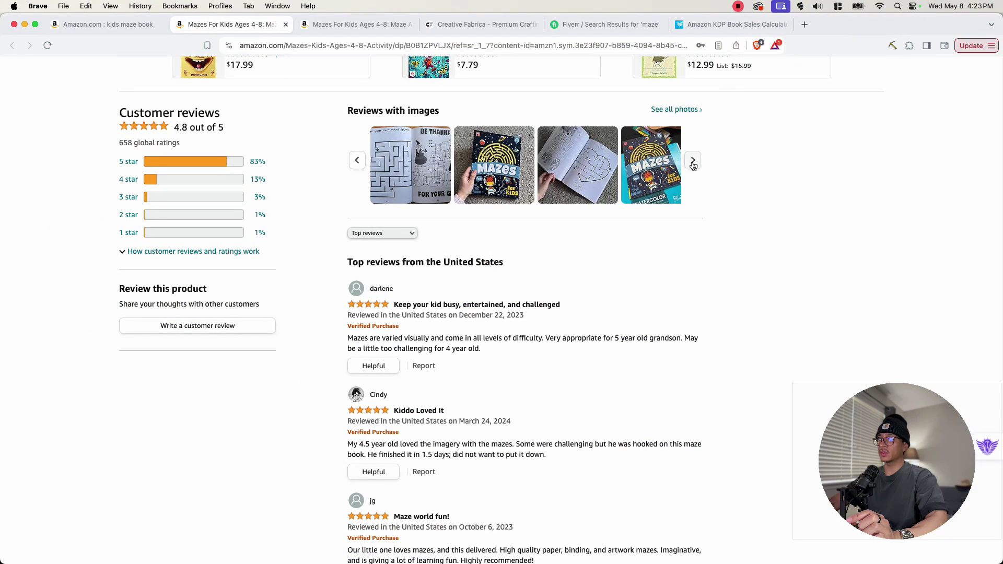
# Look through the customer photos of the maze book's interior pages in the reviews.
pyautogui.click(676, 109)
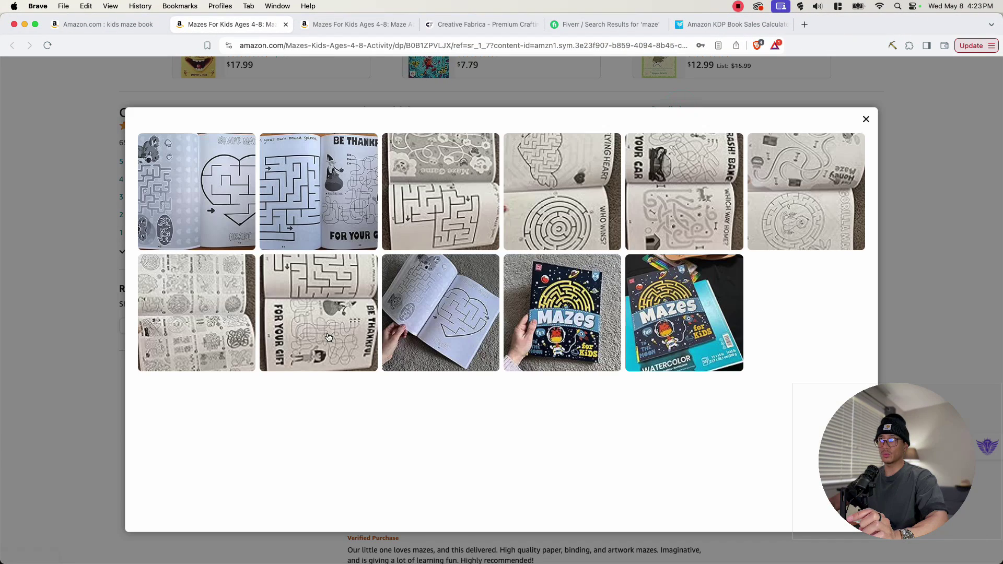
pyautogui.click(211, 201)
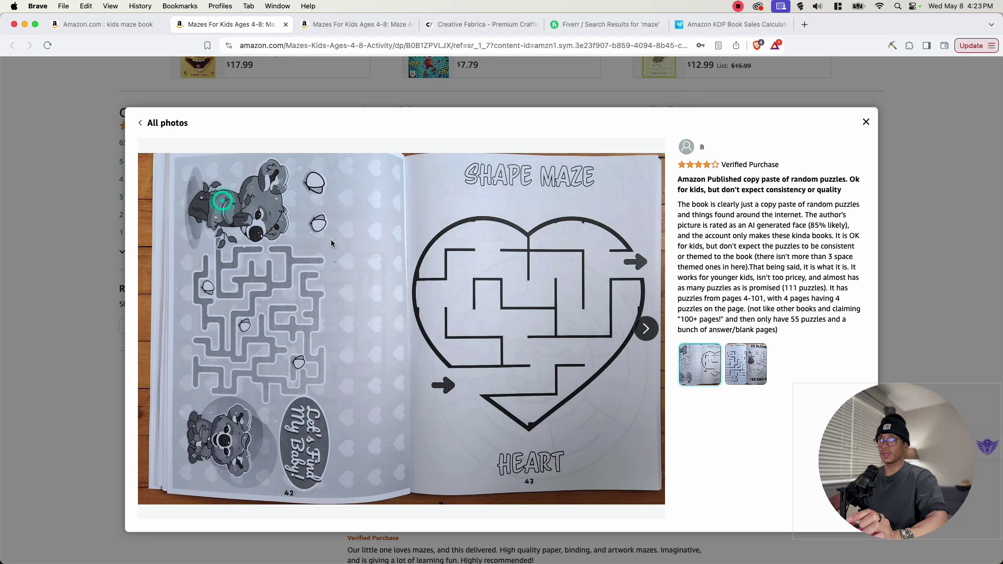
pyautogui.click(646, 330)
pyautogui.click(646, 330)
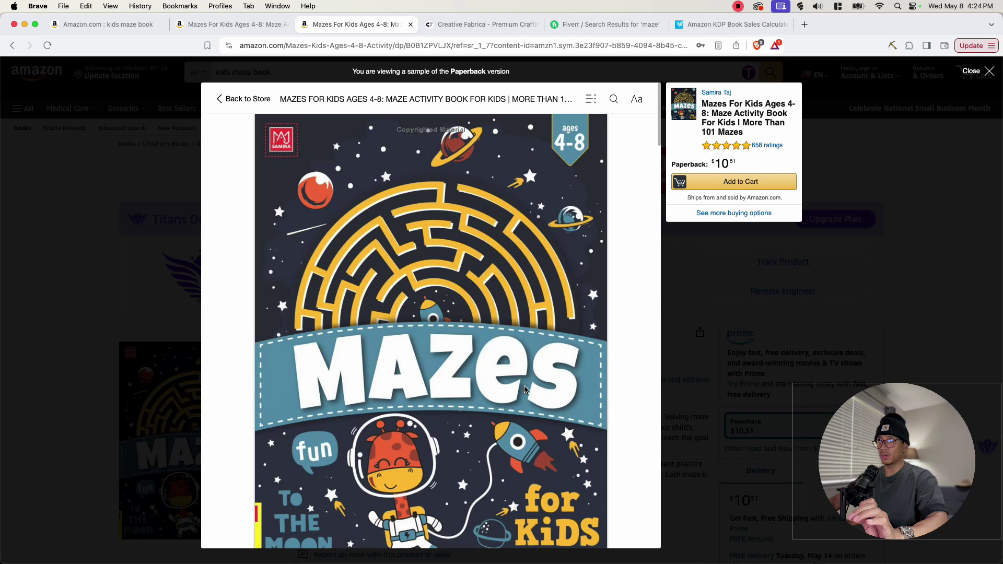
# Review the cover and maze pages in the paperback sample, and check the Best Sellers Rank in the product details.
pyautogui.scroll(-3, 543, 384)
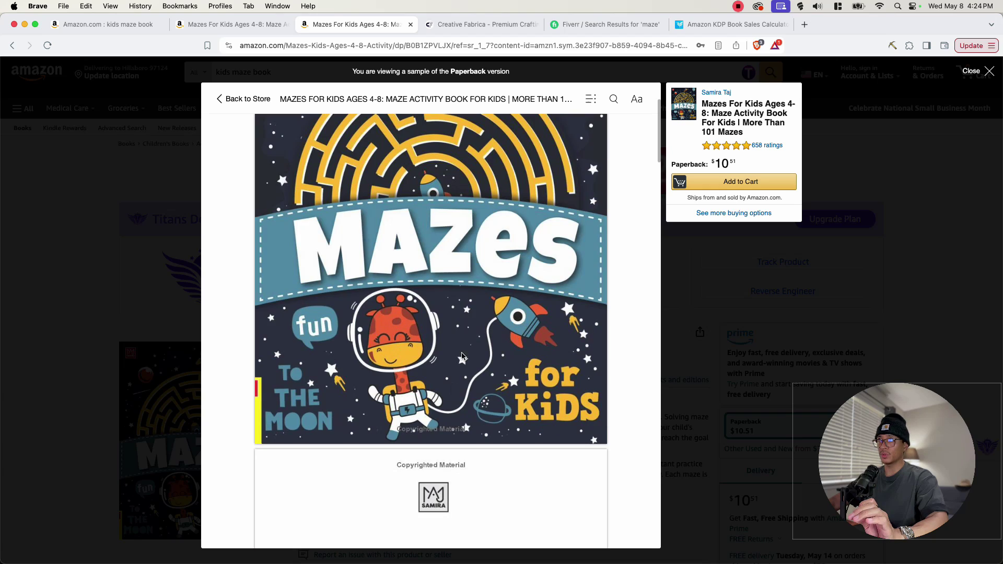
pyautogui.scroll(3, 515, 387)
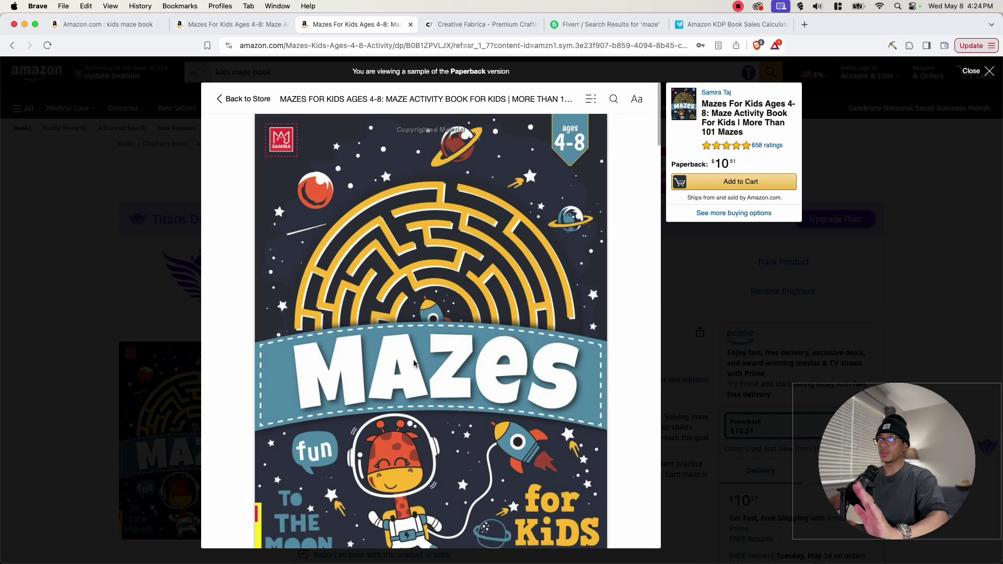
pyautogui.scroll(-10, 529, 346)
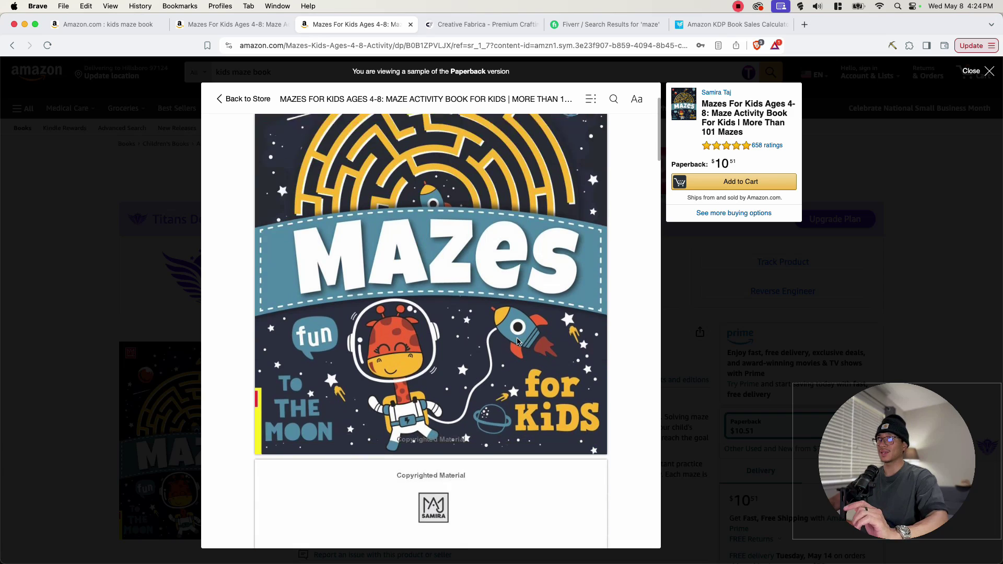
pyautogui.scroll(-6, 427, 374)
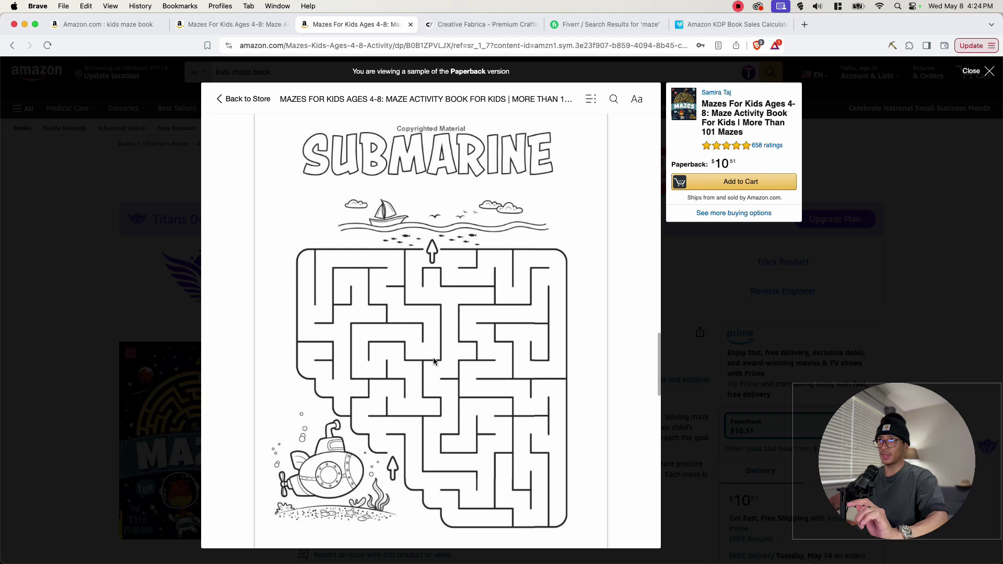
pyautogui.scroll(-8, 433, 357)
pyautogui.scroll(-4, 519, 426)
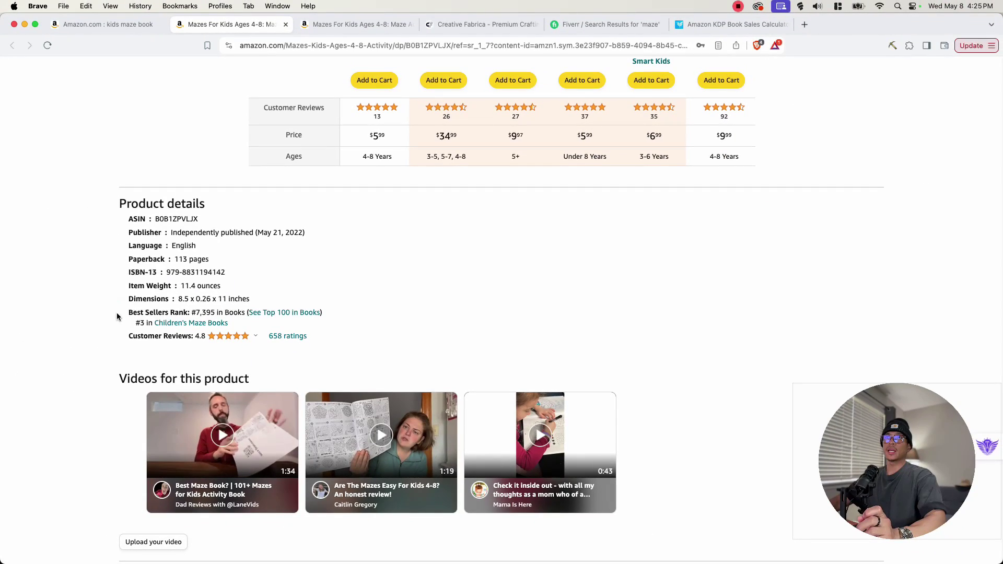
pyautogui.moveTo(114, 313); pyautogui.dragTo(240, 313)
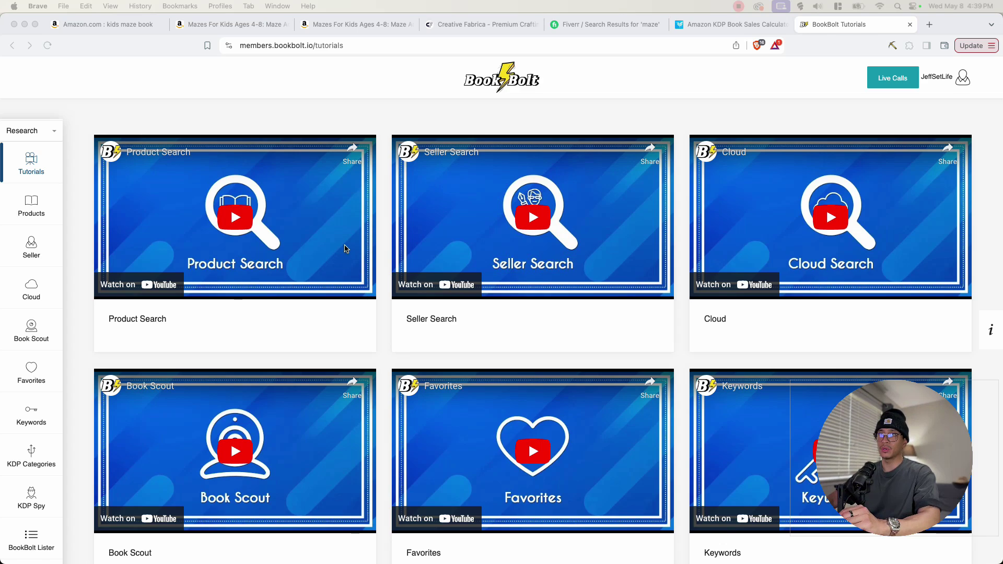
# Switch to Book Bolt Studio from the Book Bolt members site and open page 1 of the Maze for Seniors interior.
pyautogui.click(963, 79)
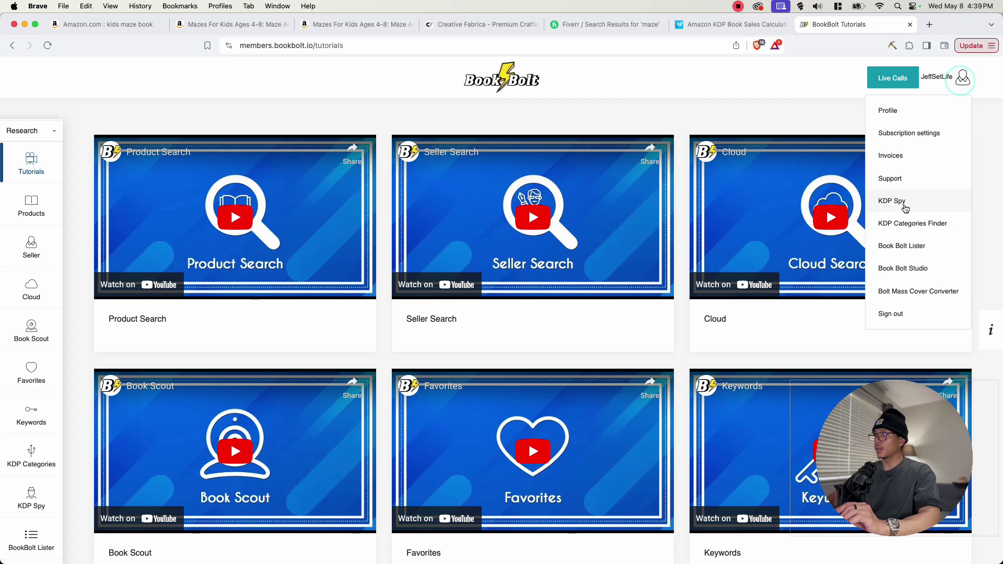
pyautogui.click(904, 268)
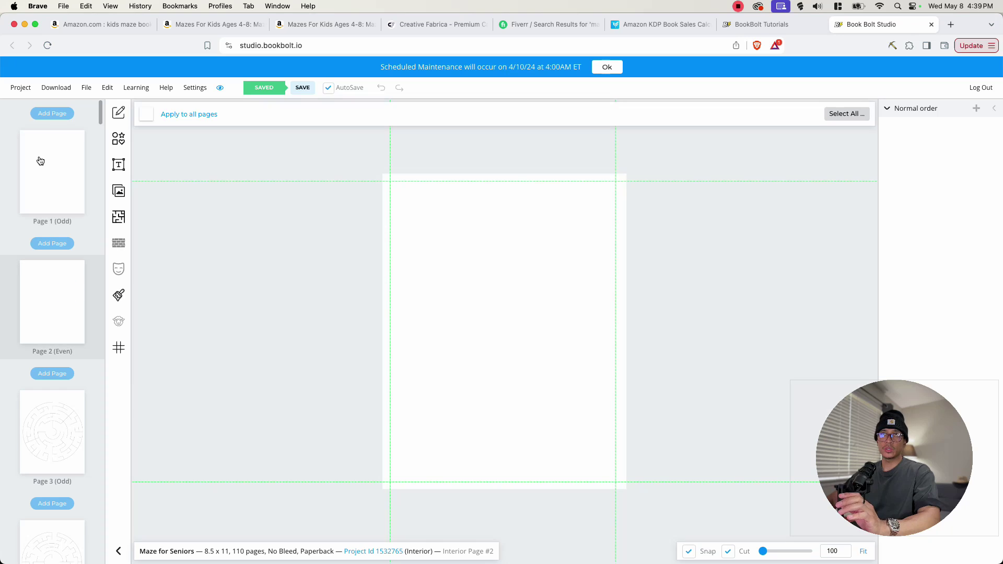
pyautogui.click(38, 155)
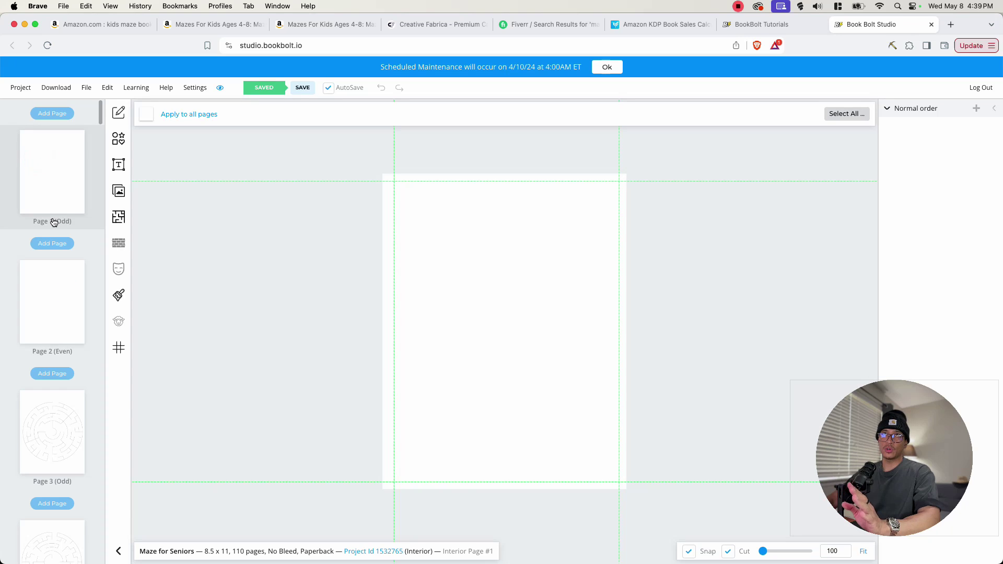
# Choose the Circular Maze template from the Pro Only designs in the Interior Templates Library.
pyautogui.click(119, 218)
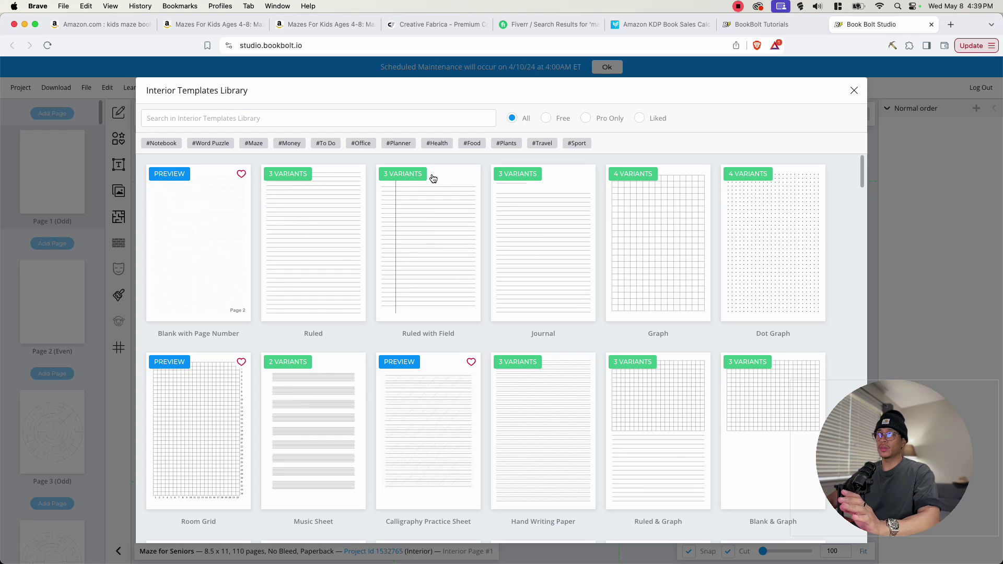
pyautogui.click(586, 118)
pyautogui.scroll(-5, 520, 215)
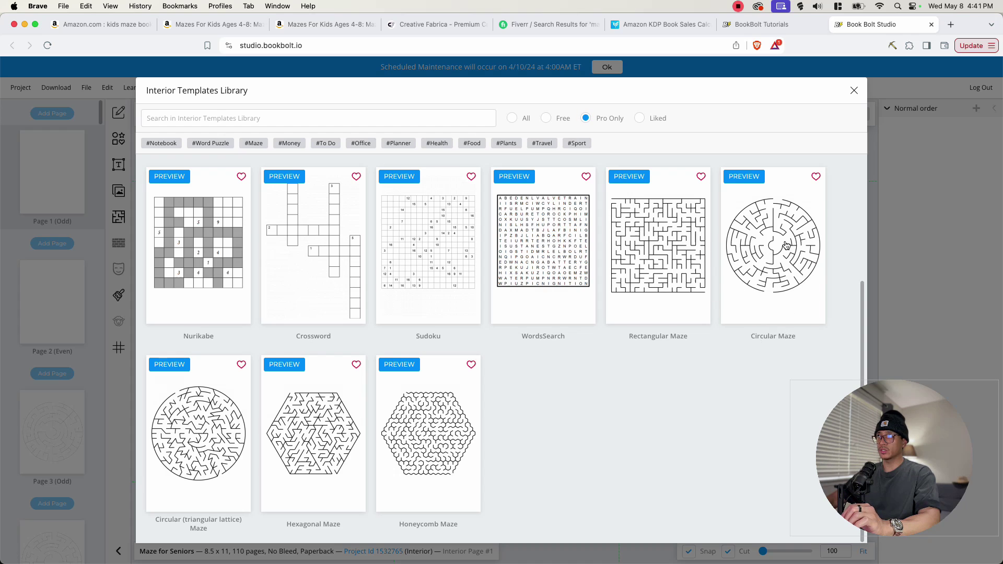
pyautogui.click(753, 257)
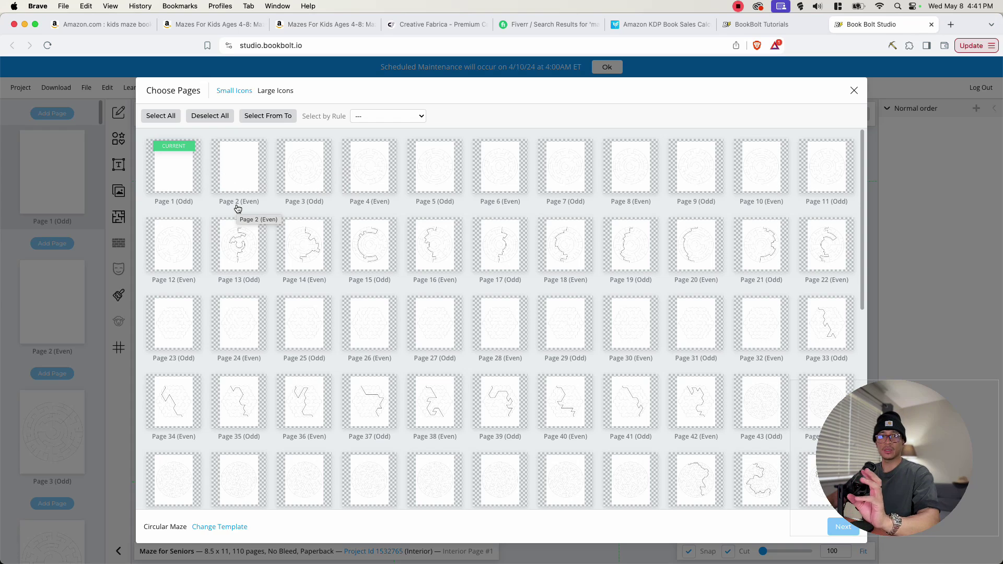
# Assign the Circular Maze template to ten pages starting from page 3 and continue to its options.
pyautogui.click(302, 182)
pyautogui.click(369, 177)
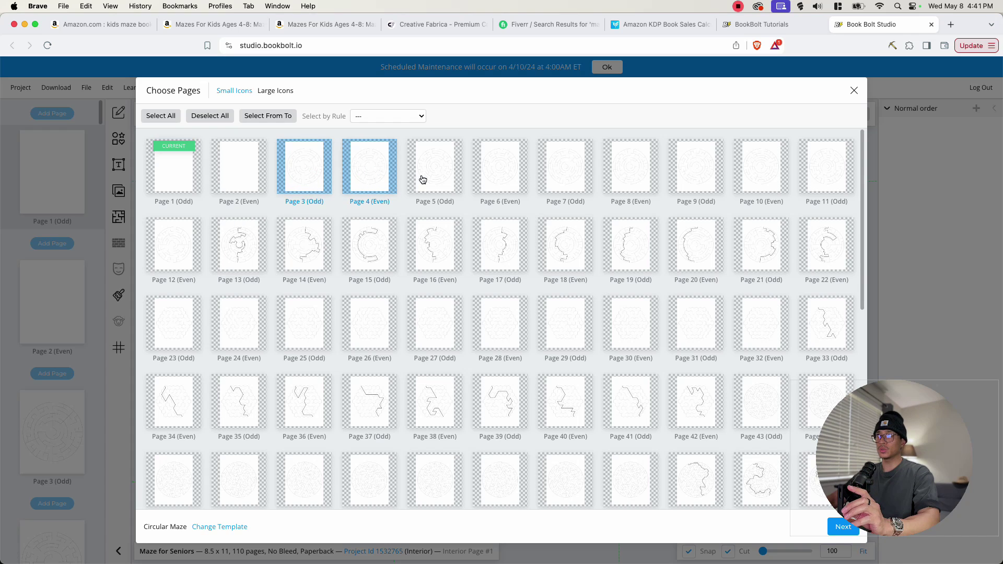
pyautogui.click(423, 179)
pyautogui.click(499, 185)
pyautogui.click(584, 189)
pyautogui.click(627, 180)
pyautogui.click(695, 176)
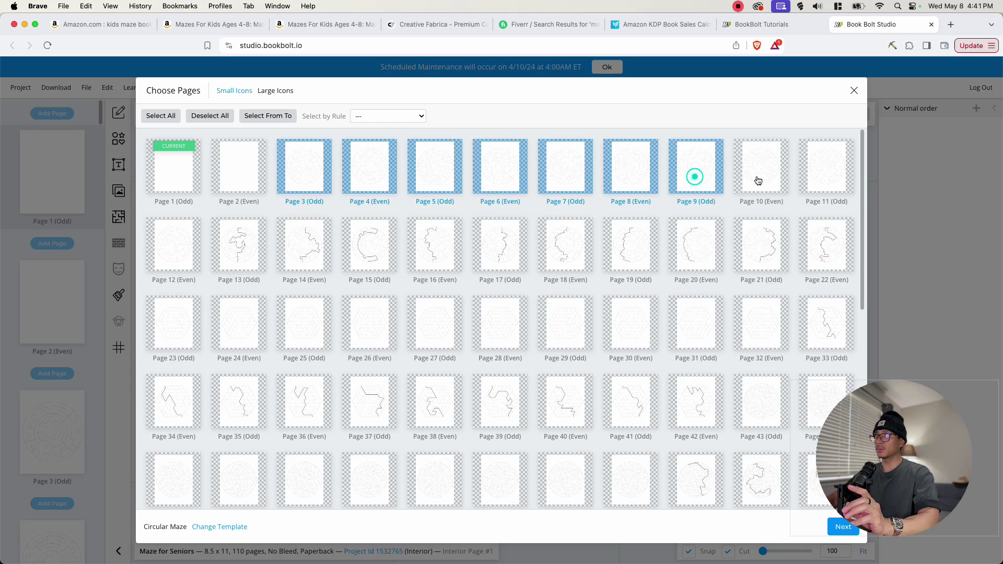
pyautogui.click(758, 181)
pyautogui.click(821, 188)
pyautogui.scroll(-6, 649, 320)
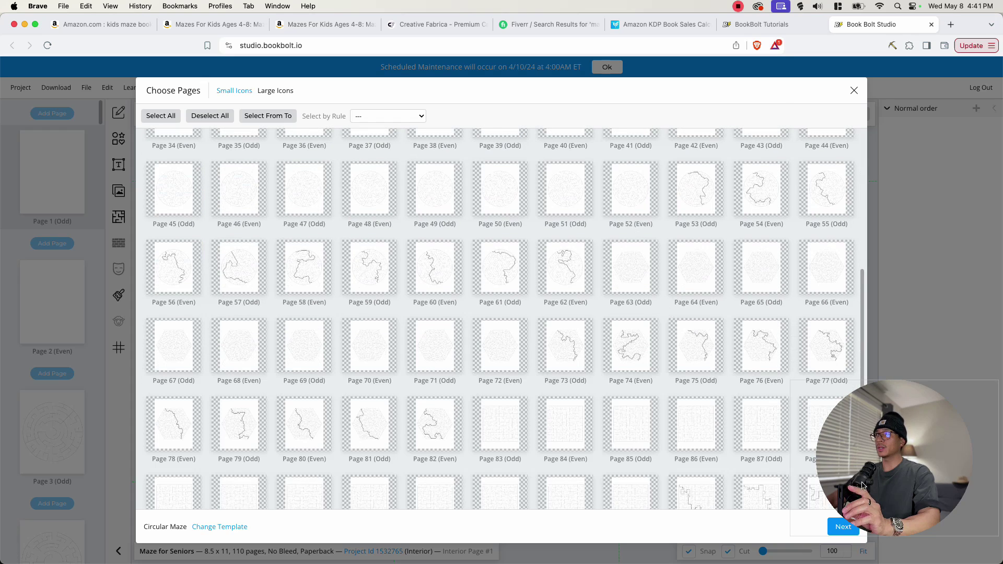
pyautogui.click(843, 526)
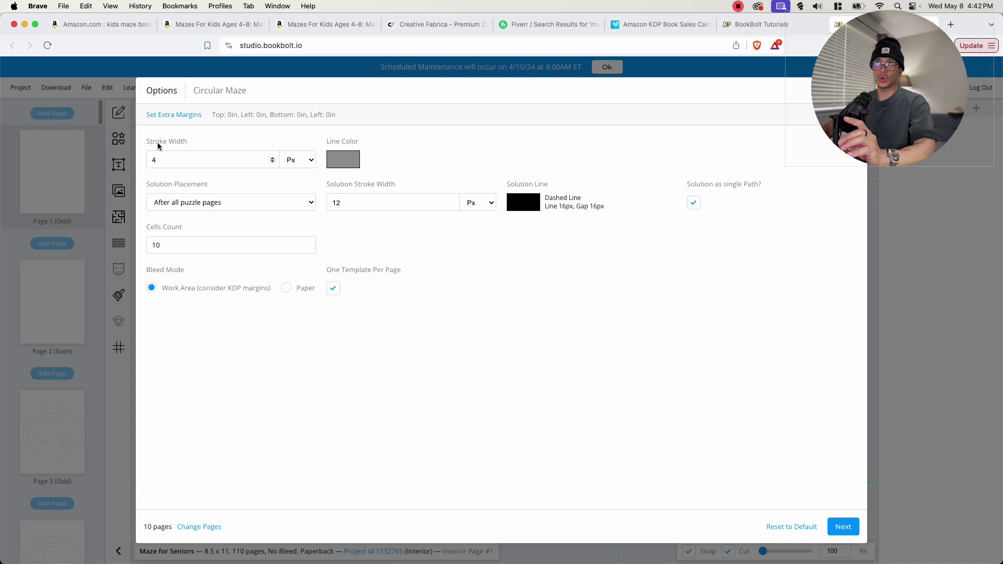
# Keep the Circular Maze stroke width at 4 px and set the solution placement to After all puzzle pages.
pyautogui.click(222, 162)
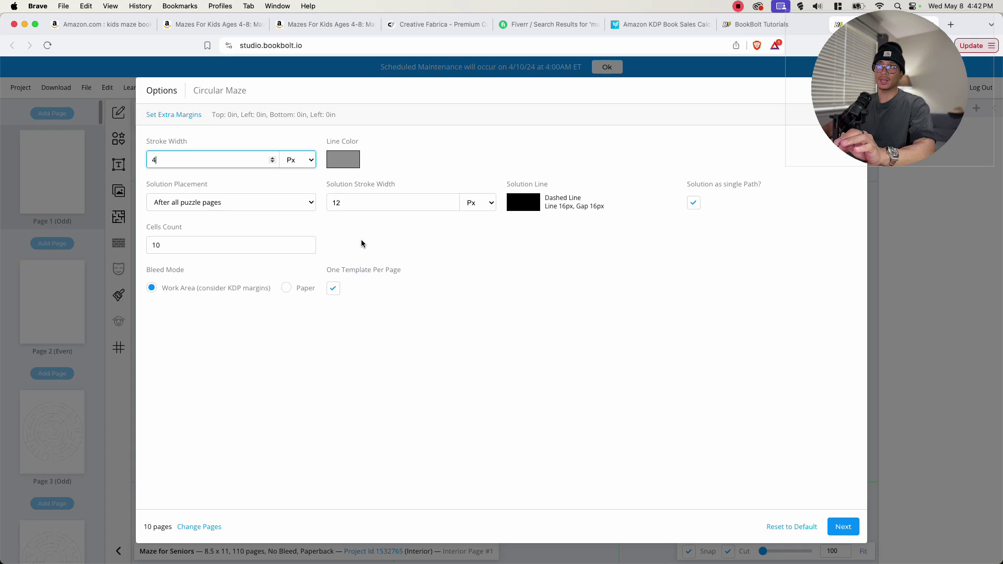
pyautogui.doubleClick(168, 245)
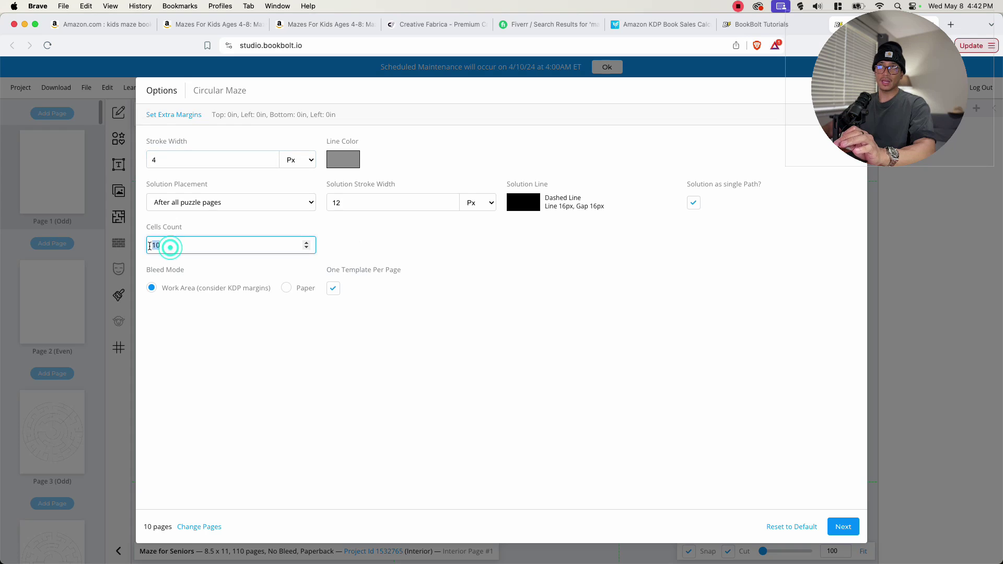
pyautogui.click(207, 203)
pyautogui.click(207, 202)
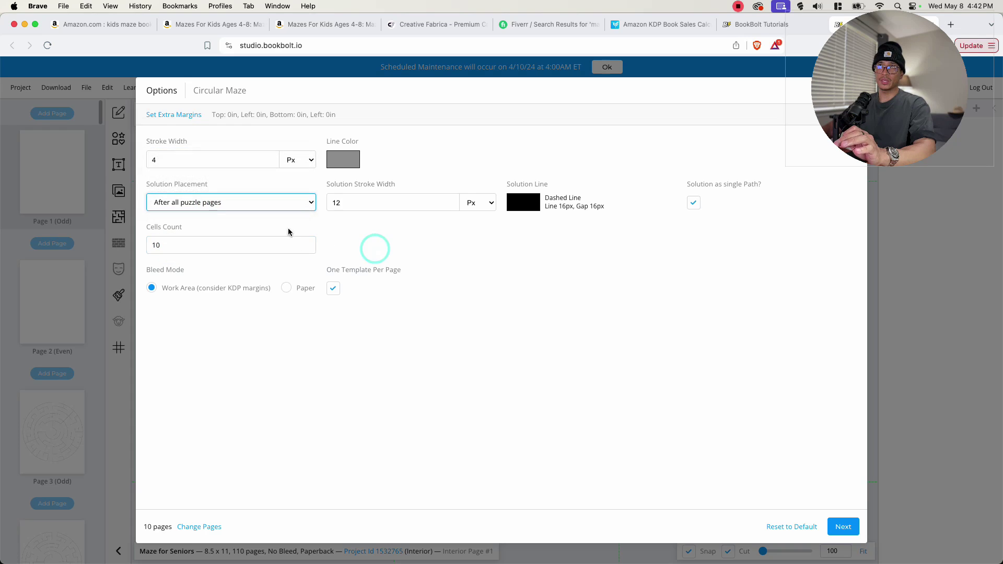
pyautogui.click(203, 202)
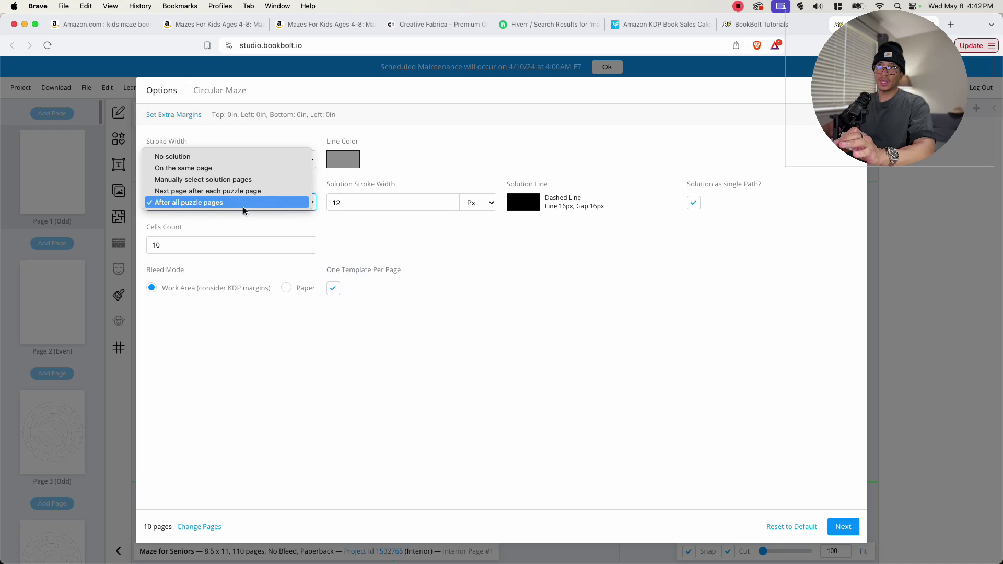
pyautogui.click(198, 203)
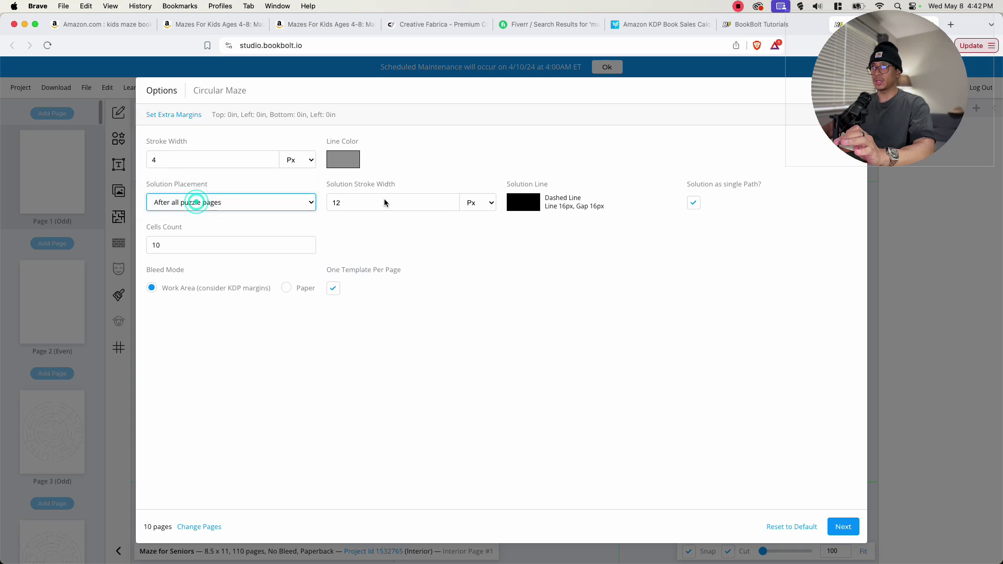
# Keep the cells count at 10 and generate the circular mazes with their solutions on pages 13 to 22.
pyautogui.doubleClick(160, 245)
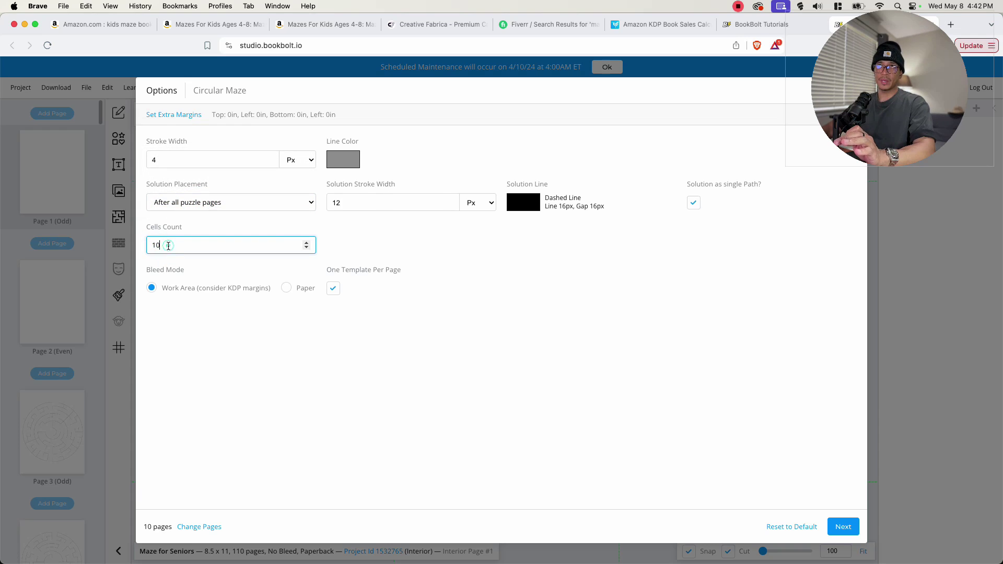
pyautogui.click(168, 246)
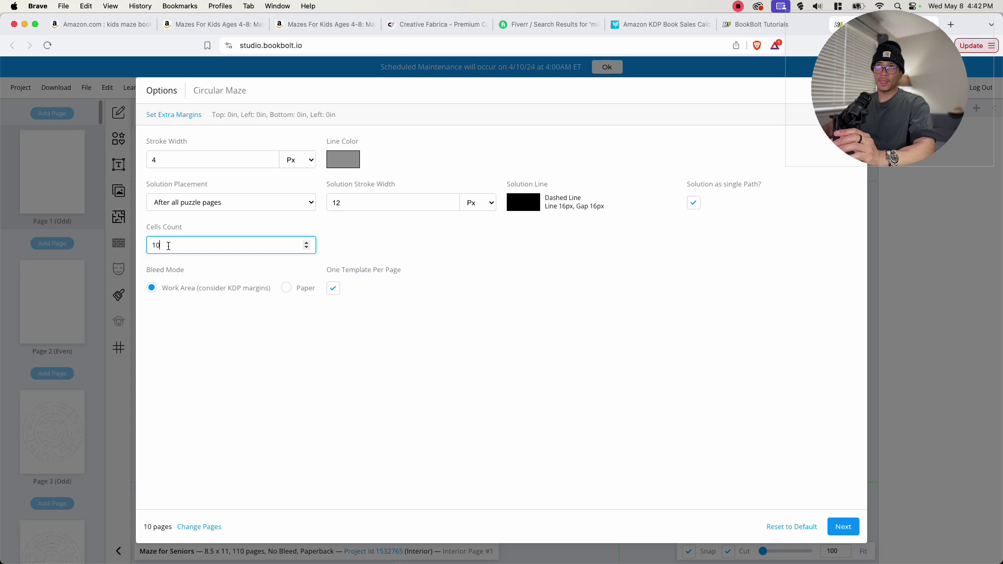
pyautogui.click(168, 246)
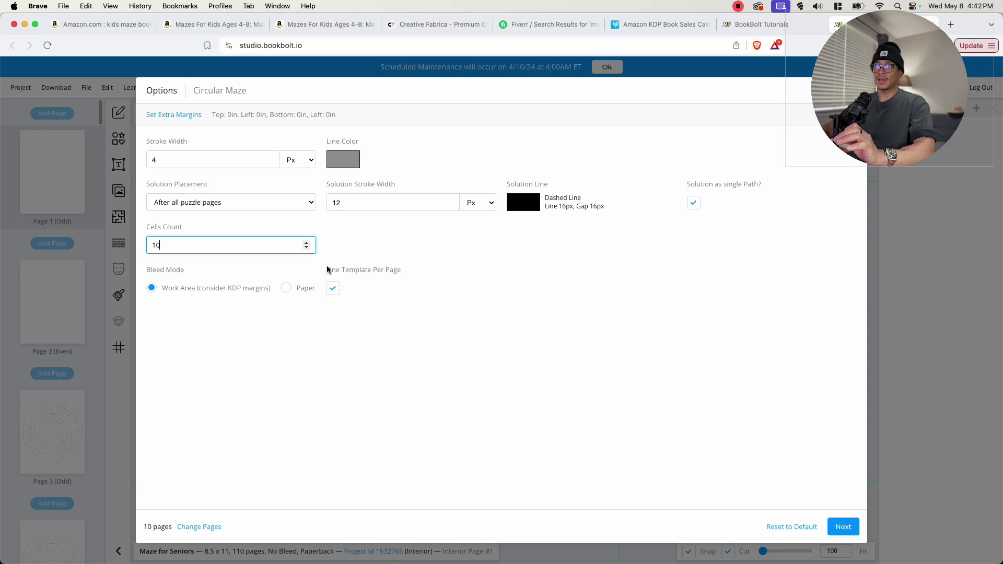
pyautogui.click(854, 532)
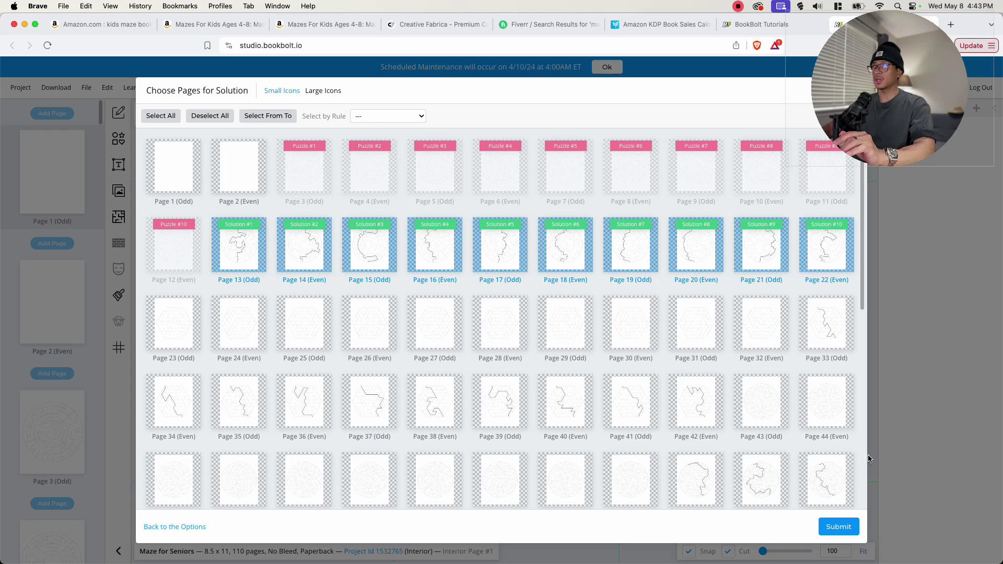
pyautogui.click(838, 527)
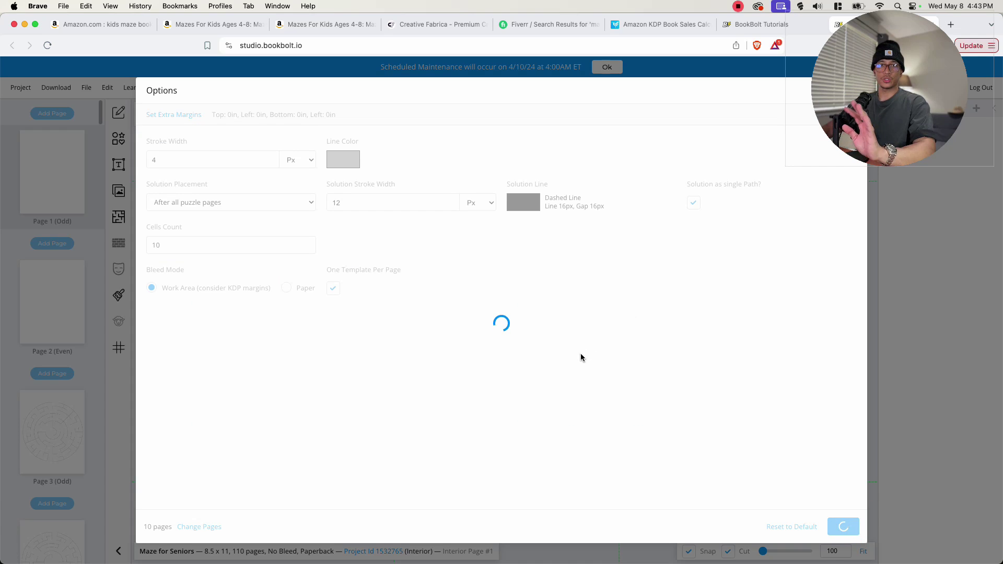
# Examine the generated circular maze puzzles one by one on pages 3 to 9, taking a closer look at page 3.
pyautogui.scroll(-4, 45, 269)
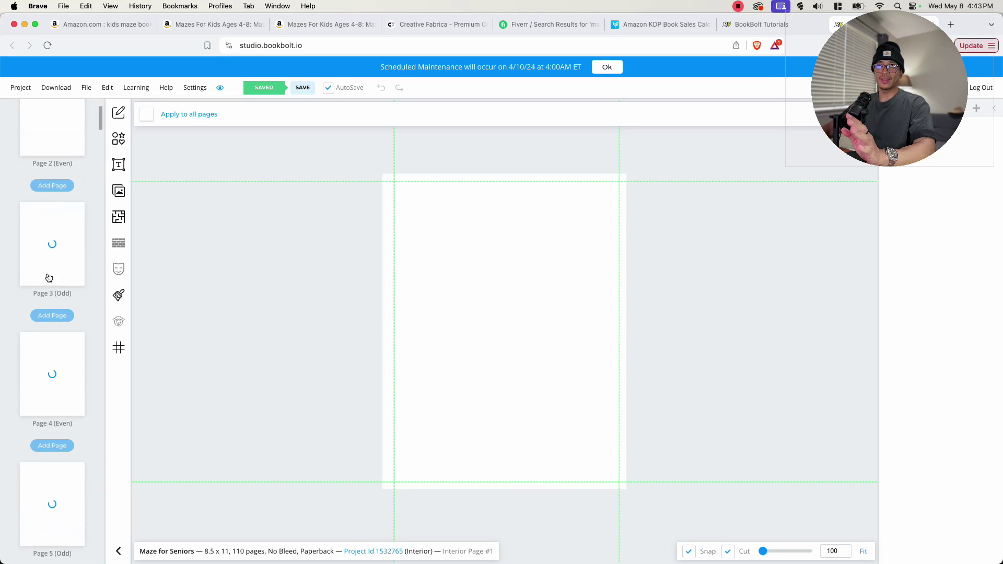
pyautogui.click(54, 268)
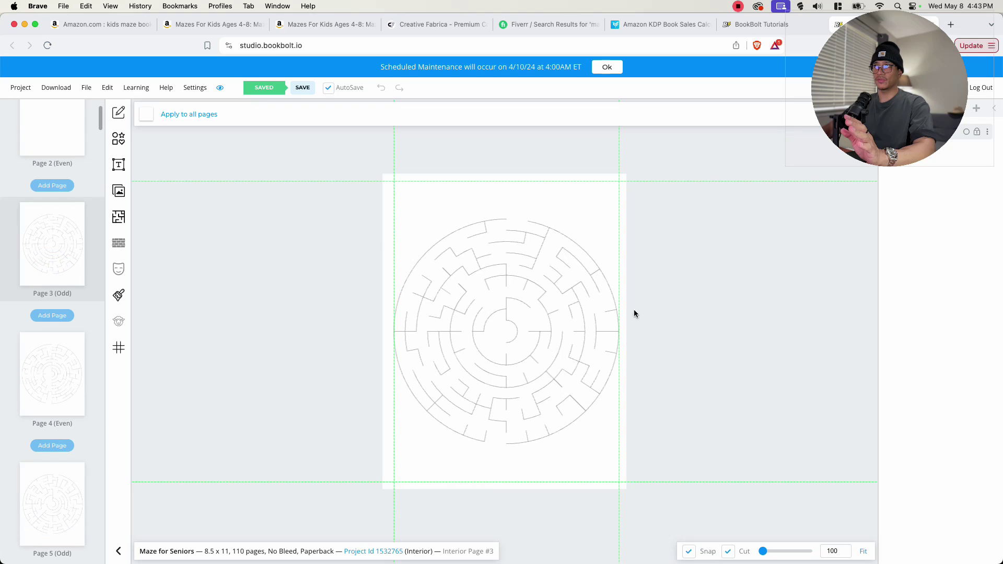
pyautogui.scroll(3, 527, 184)
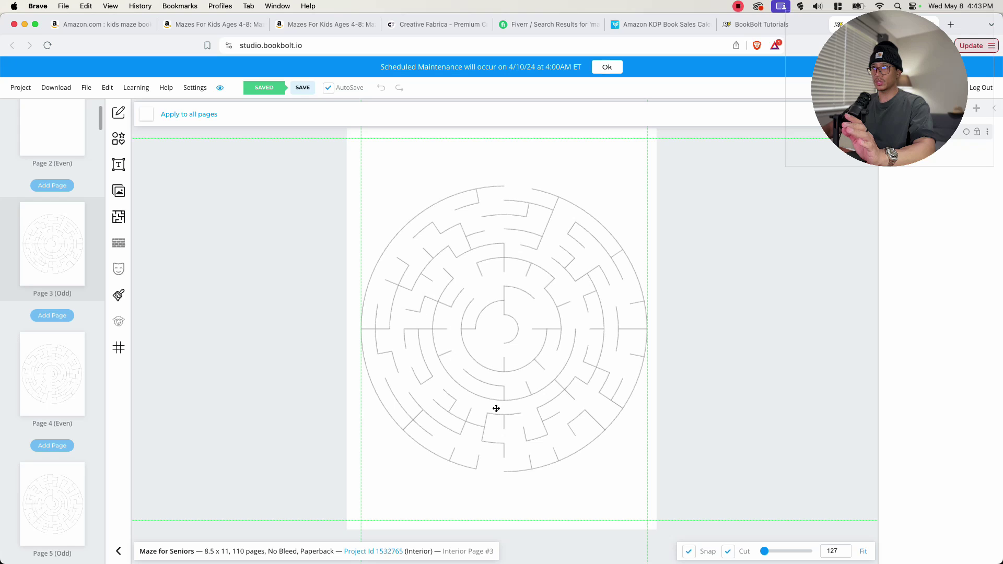
pyautogui.click(56, 371)
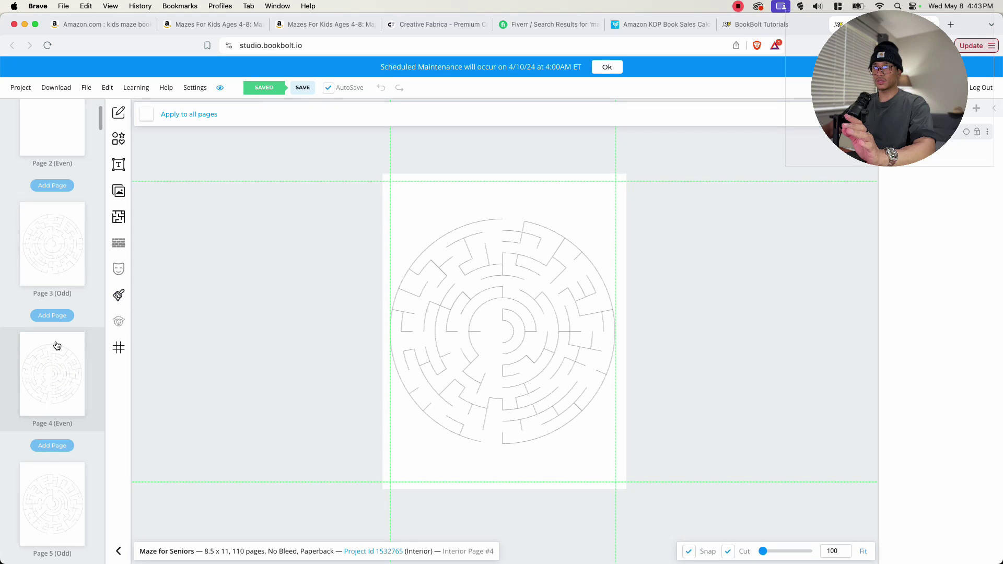
pyautogui.click(50, 260)
pyautogui.scroll(-4, 65, 385)
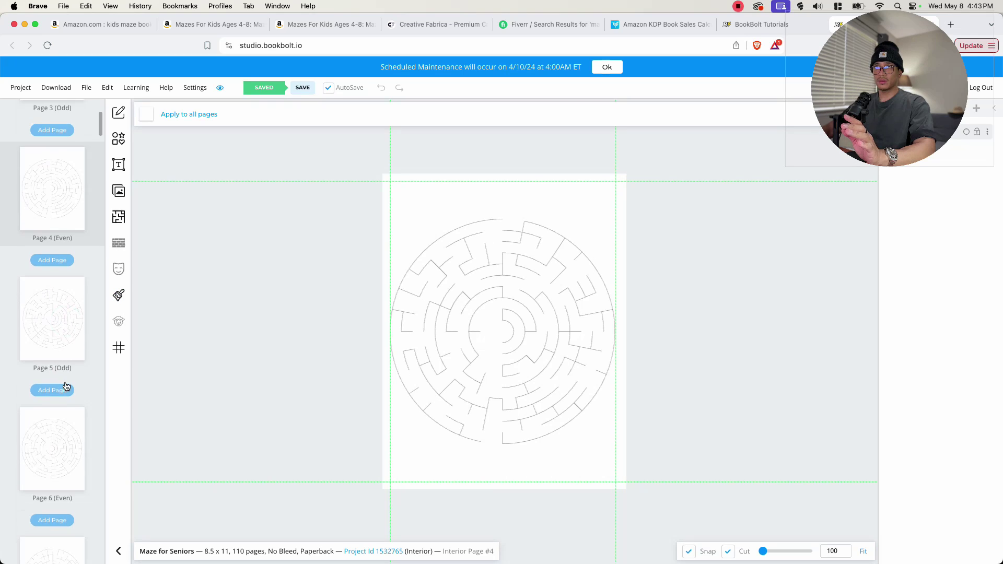
pyautogui.click(52, 313)
pyautogui.scroll(-2, 54, 334)
pyautogui.click(54, 332)
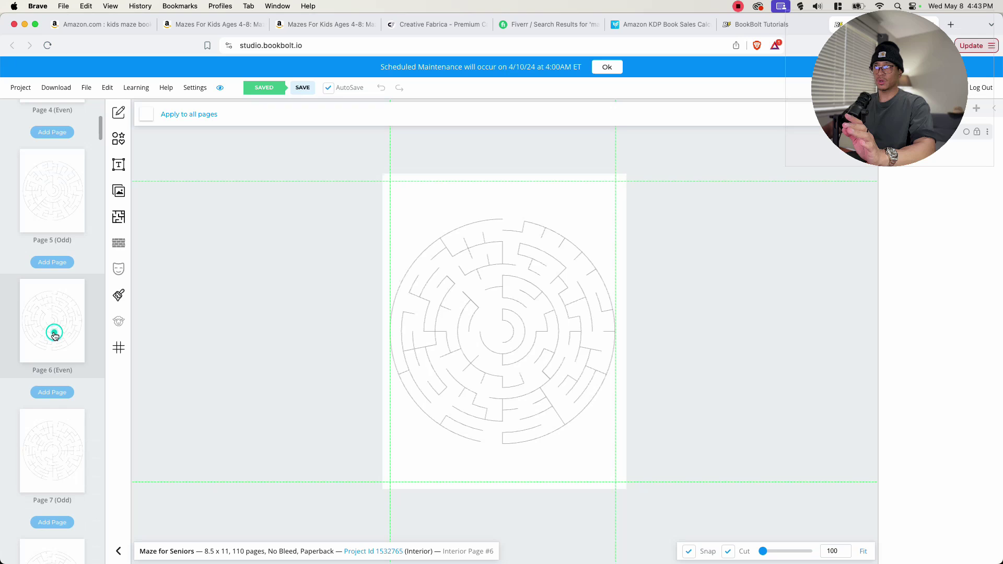
pyautogui.scroll(-1, 54, 336)
pyautogui.scroll(-1, 54, 334)
pyautogui.click(54, 332)
pyautogui.scroll(-2, 56, 336)
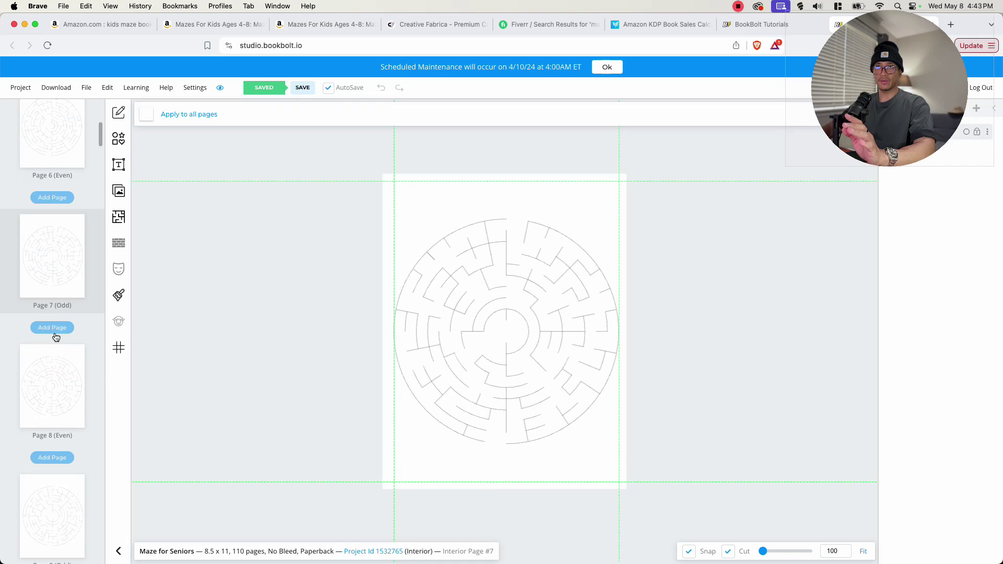
pyautogui.click(58, 347)
pyautogui.scroll(-2, 58, 346)
pyautogui.click(58, 347)
pyautogui.scroll(-3, 59, 349)
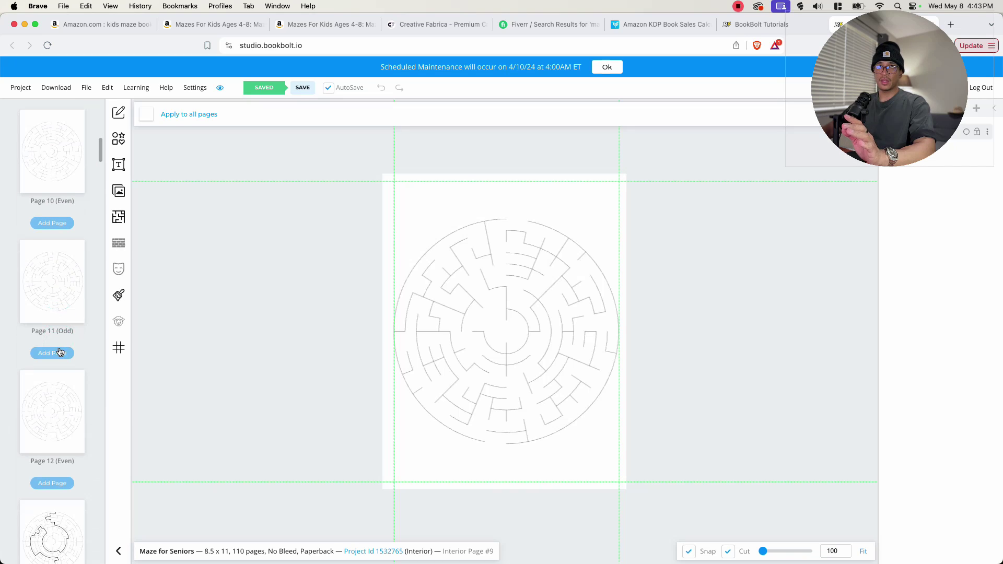
# Examine the circular maze solution pages from page 13 to page 16 and skim the remaining solutions through page 22.
pyautogui.scroll(-2, 60, 351)
pyautogui.click(56, 350)
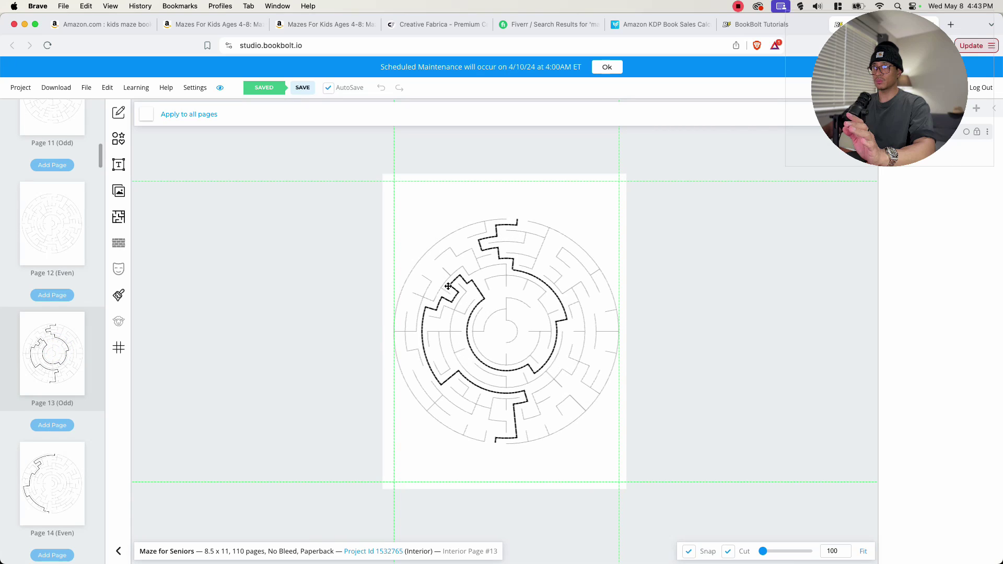
pyautogui.scroll(-3, 58, 313)
pyautogui.click(57, 309)
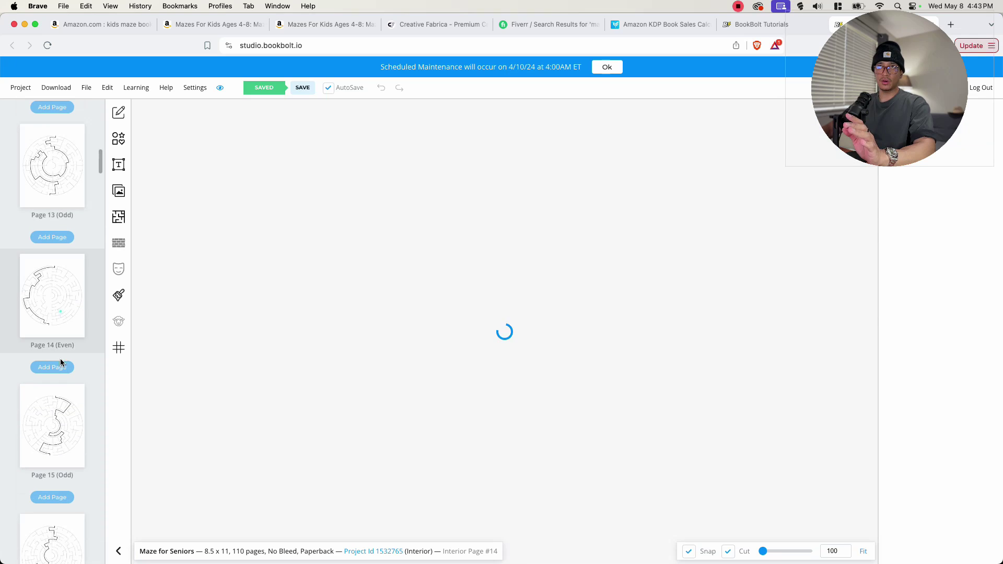
pyautogui.click(51, 441)
pyautogui.scroll(-3, 58, 444)
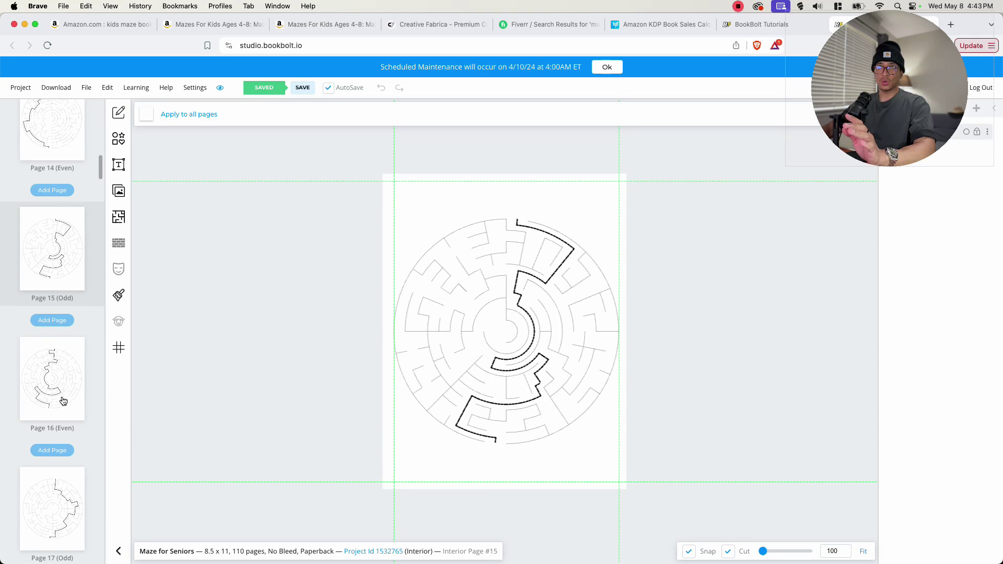
pyautogui.click(60, 415)
pyautogui.scroll(-10, 36, 224)
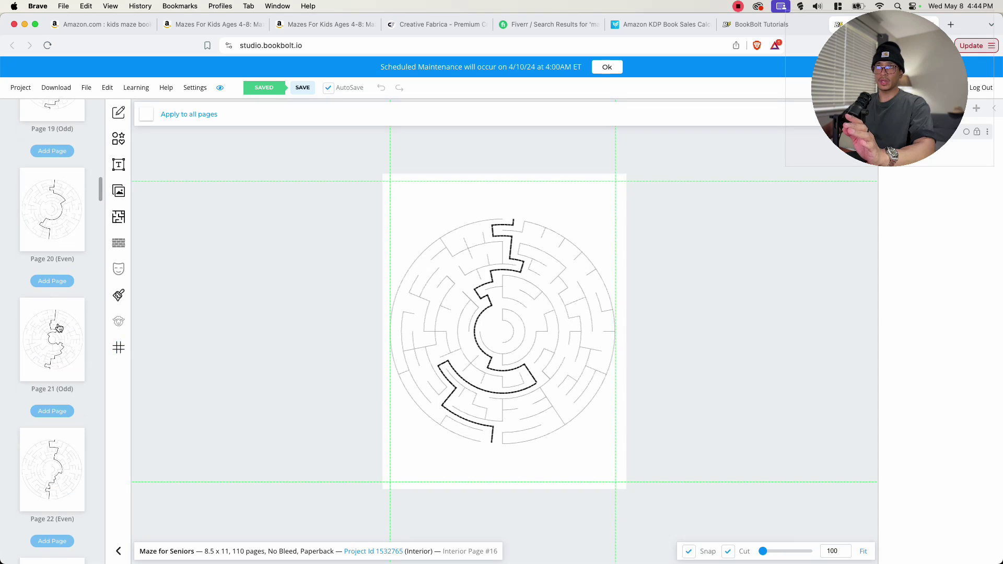
pyautogui.scroll(-5, 52, 350)
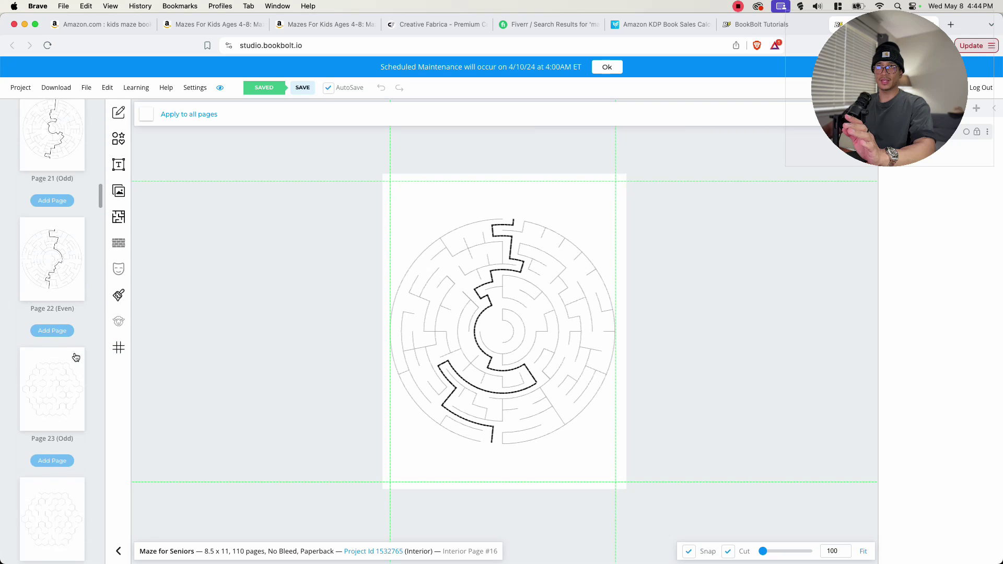
# Examine the hexagonal-cell mazes on pages 23 and 24 and their solutions on pages 33 to 37.
pyautogui.click(45, 353)
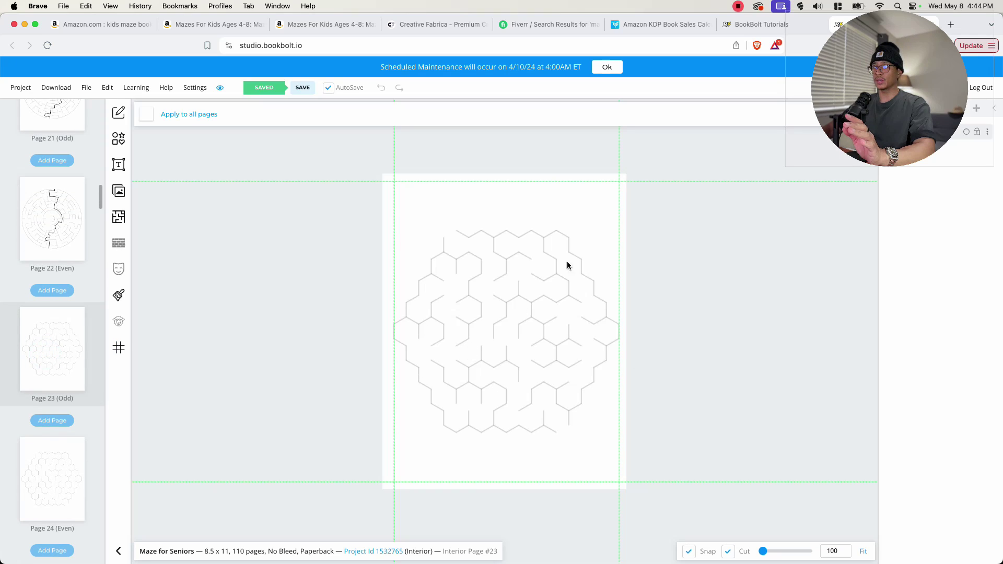
pyautogui.scroll(-2, 53, 355)
pyautogui.click(49, 358)
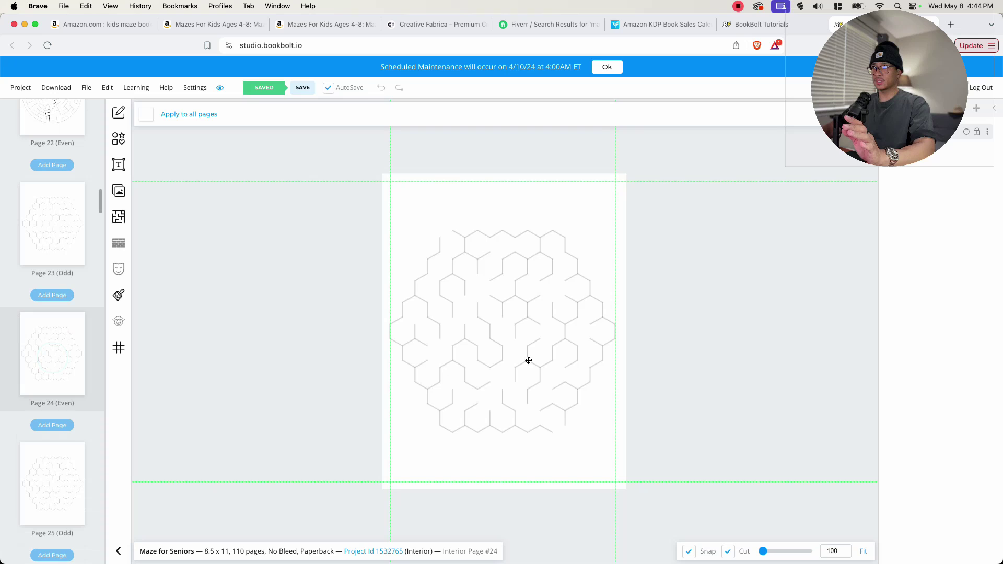
pyautogui.scroll(-15, 31, 397)
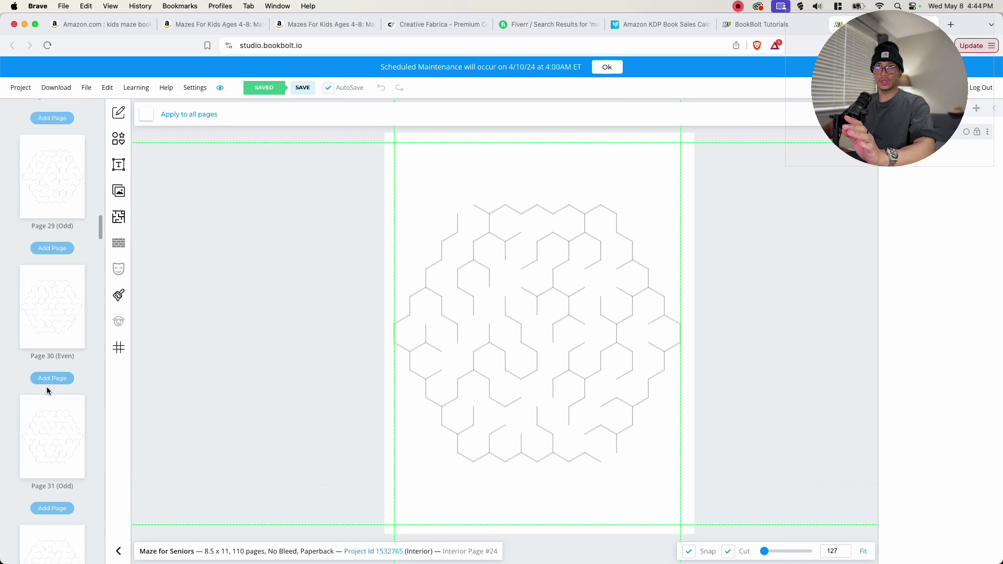
pyautogui.scroll(-3, 46, 387)
pyautogui.click(49, 272)
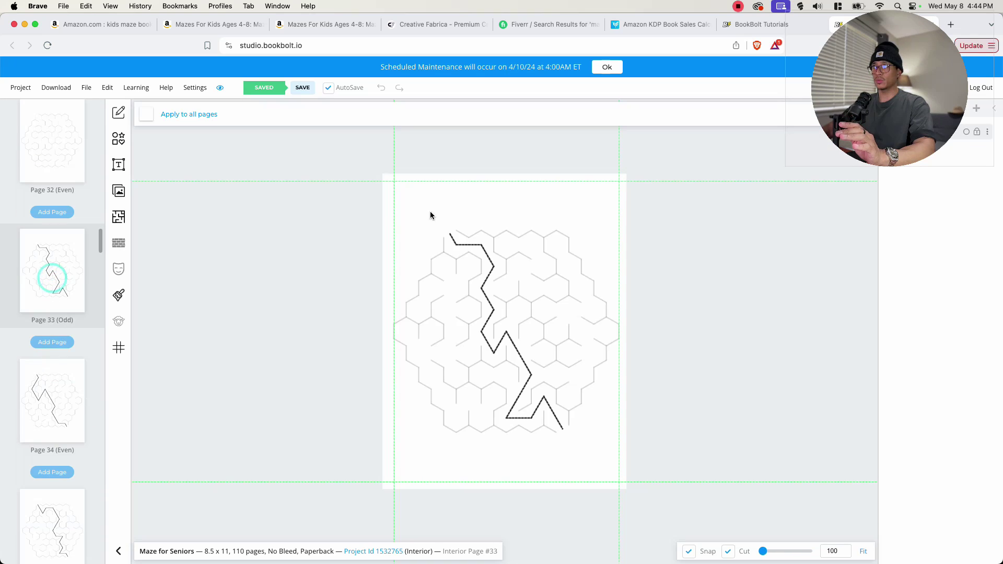
pyautogui.scroll(-4, 52, 314)
pyautogui.click(53, 249)
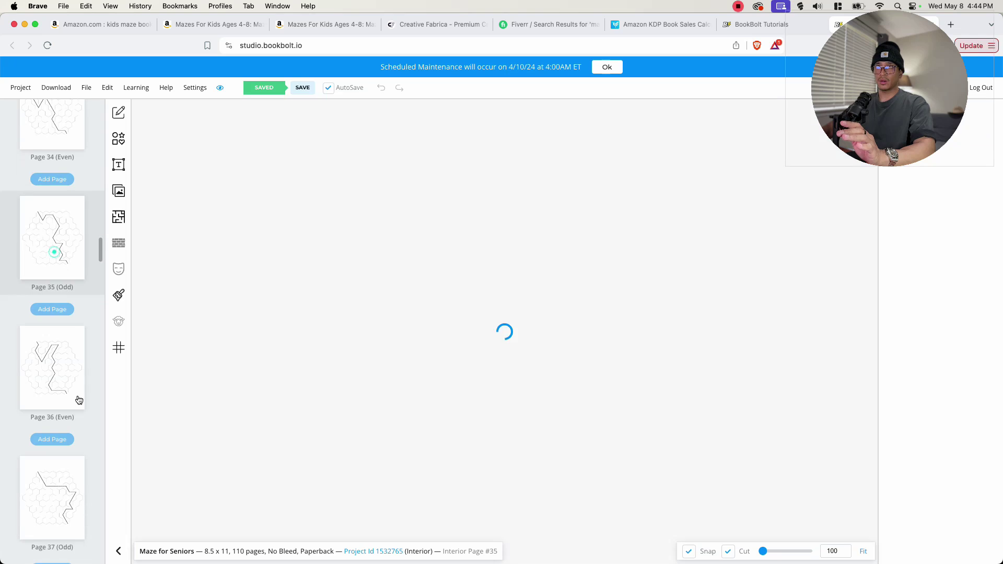
pyautogui.click(58, 382)
pyautogui.click(42, 480)
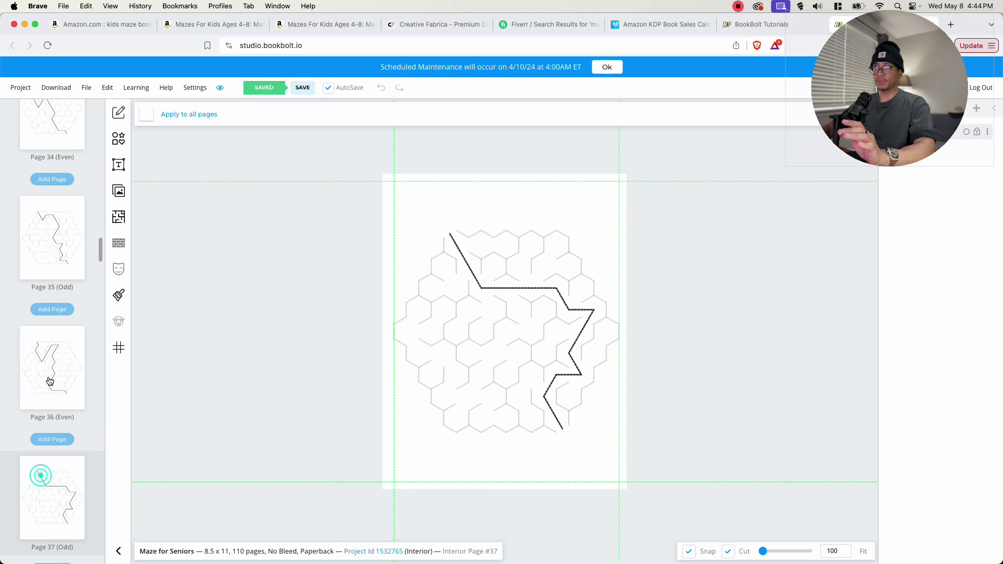
# Examine the round mazes on pages 43 and 44, the solution on page 53, and the hexagon-shaped maze solution on page 73.
pyautogui.scroll(-10, 50, 375)
pyautogui.scroll(-5, 50, 375)
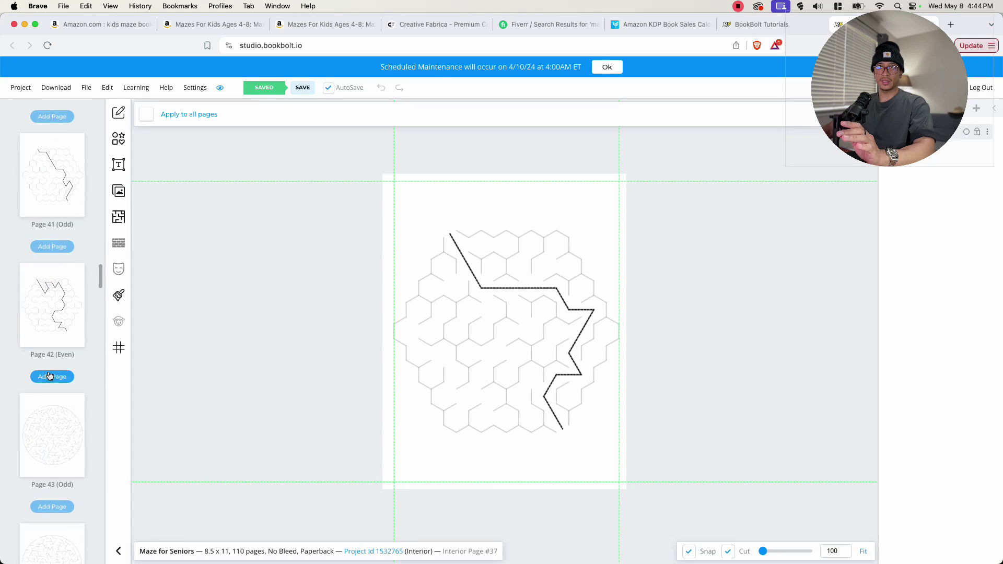
pyautogui.click(63, 329)
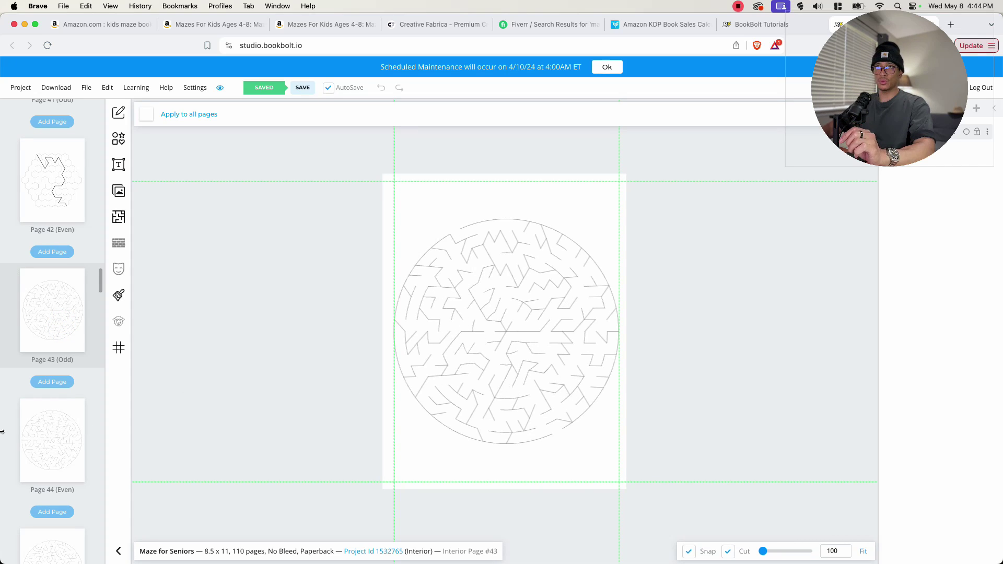
pyautogui.click(57, 423)
pyautogui.scroll(-20, 65, 413)
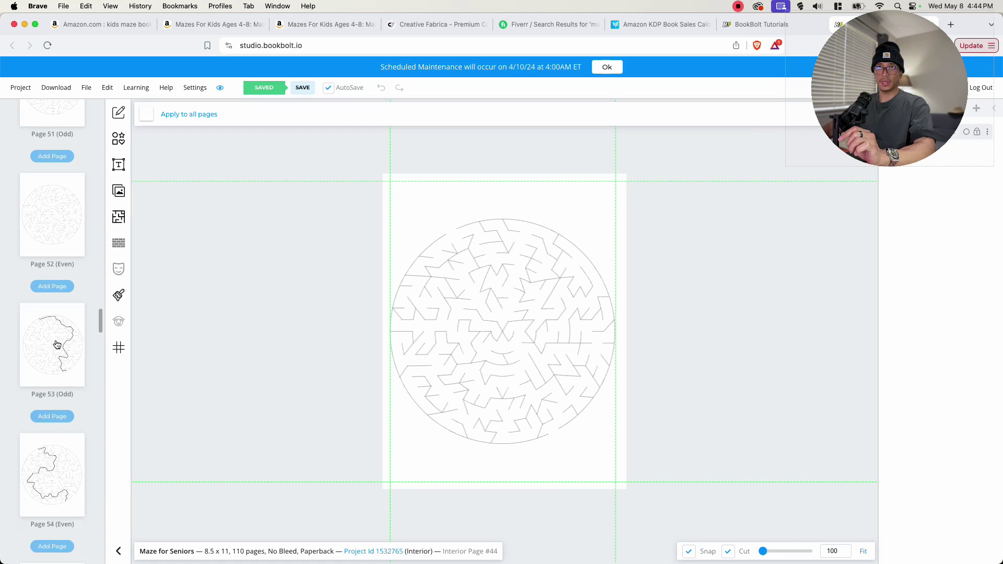
pyautogui.click(57, 345)
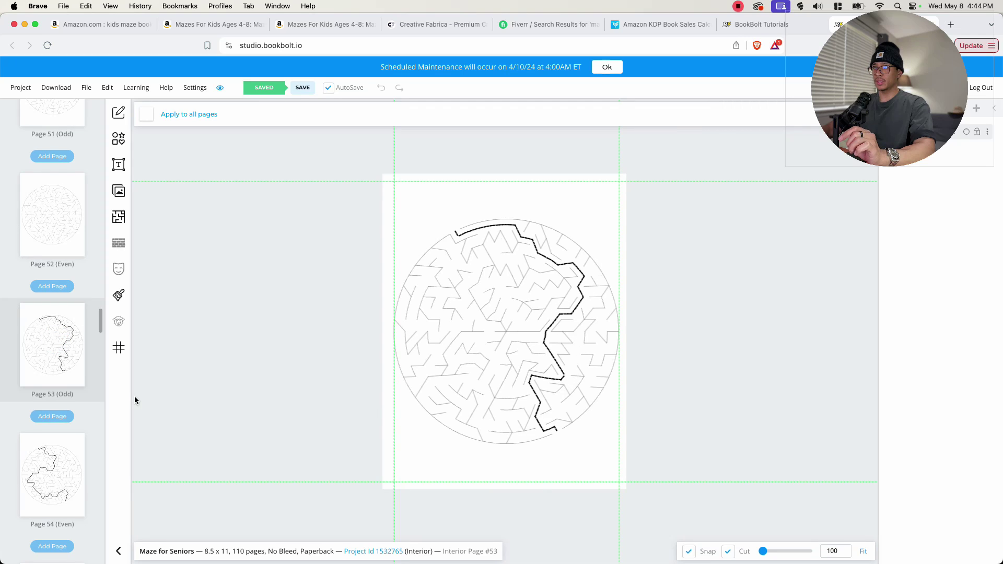
pyautogui.scroll(-20, 52, 365)
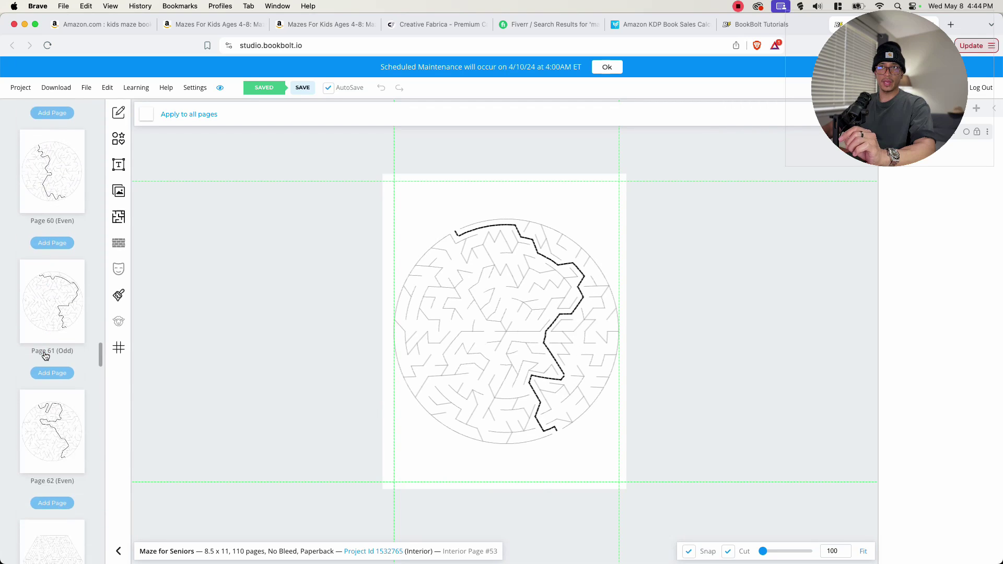
pyautogui.scroll(-5, 46, 356)
pyautogui.click(45, 329)
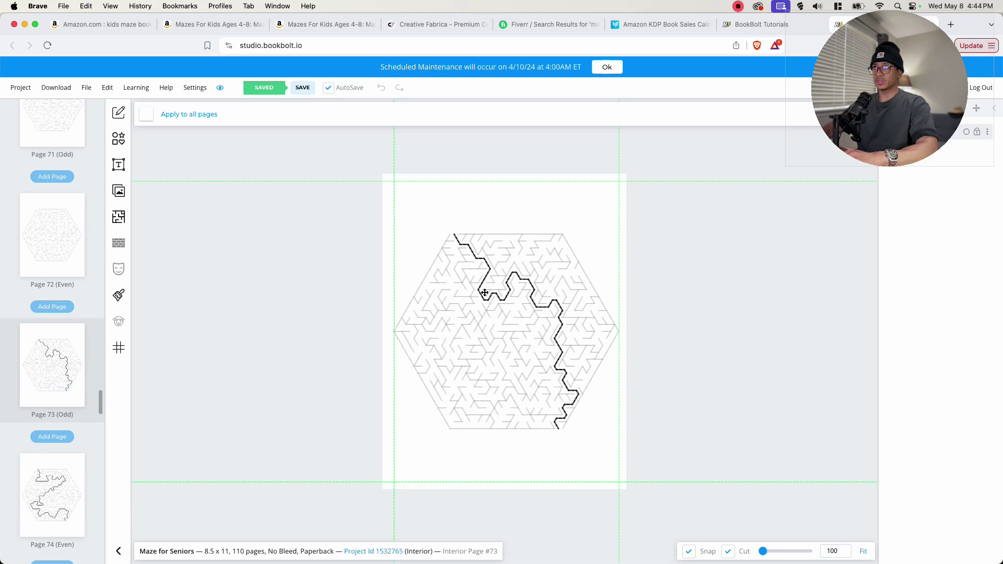
# Examine the hexagonal maze solution on page 74, the square mazes on pages 83 and 84, and the solution on page 99.
pyautogui.click(43, 478)
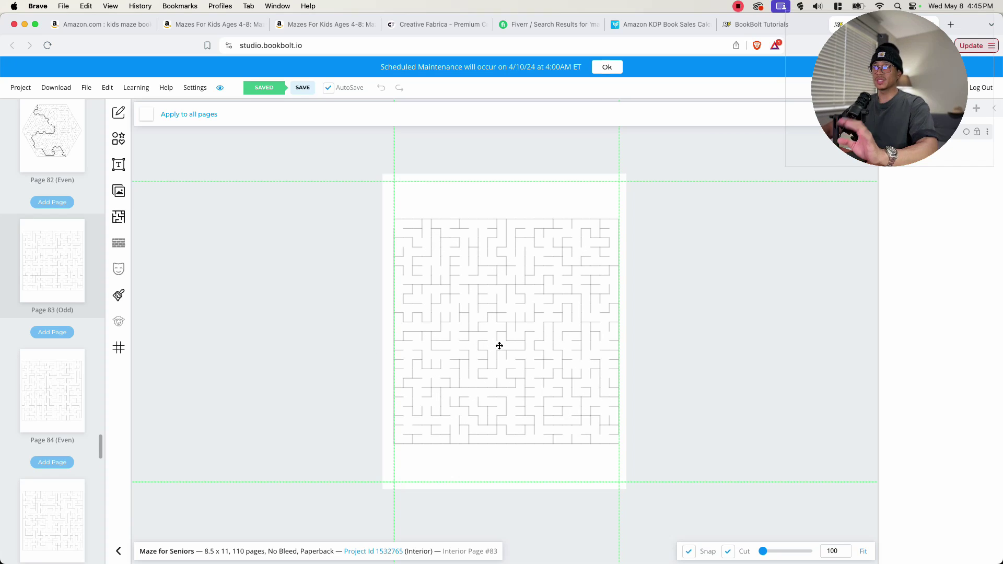
pyautogui.click(76, 387)
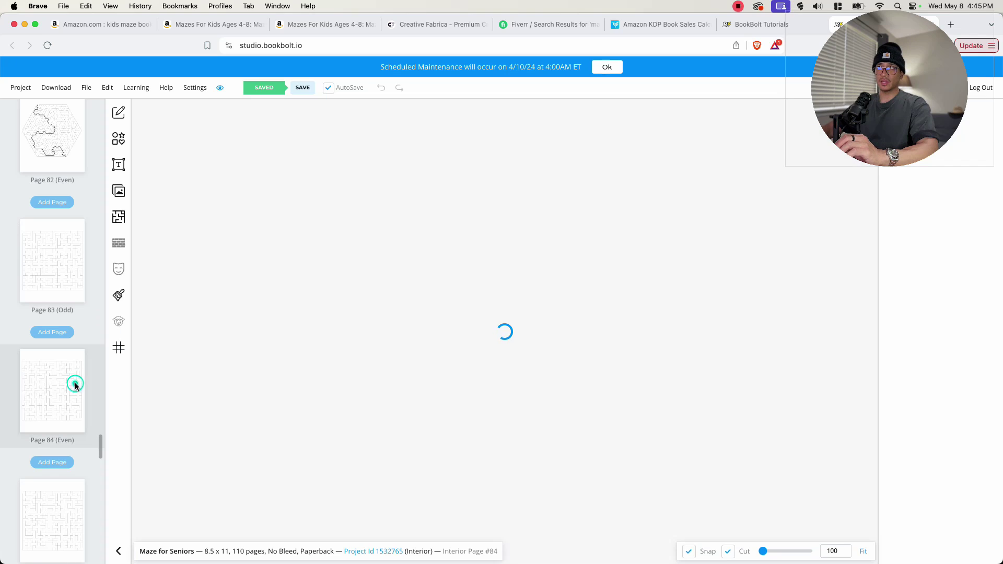
pyautogui.scroll(-15, 23, 374)
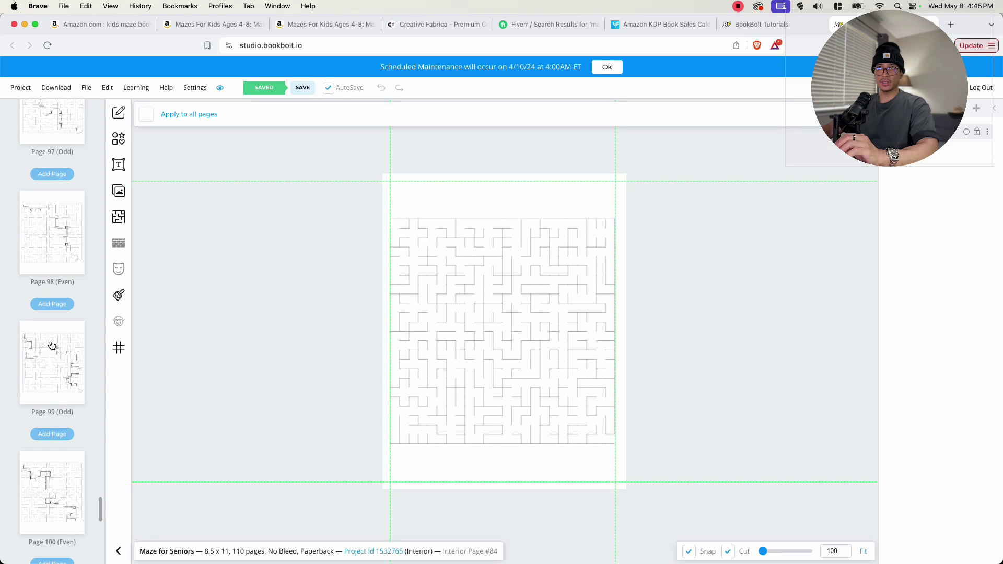
pyautogui.click(51, 343)
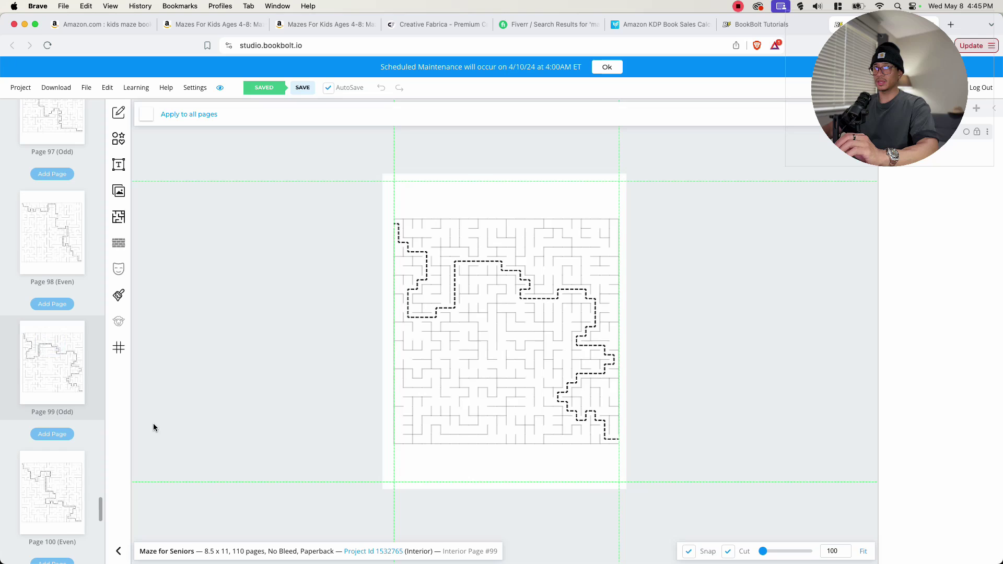
# Examine the square maze solutions on pages 101 to 103, skim the rest through page 110, and return to the first pages.
pyautogui.scroll(-2, 63, 377)
pyautogui.scroll(-5, 63, 377)
pyautogui.click(47, 256)
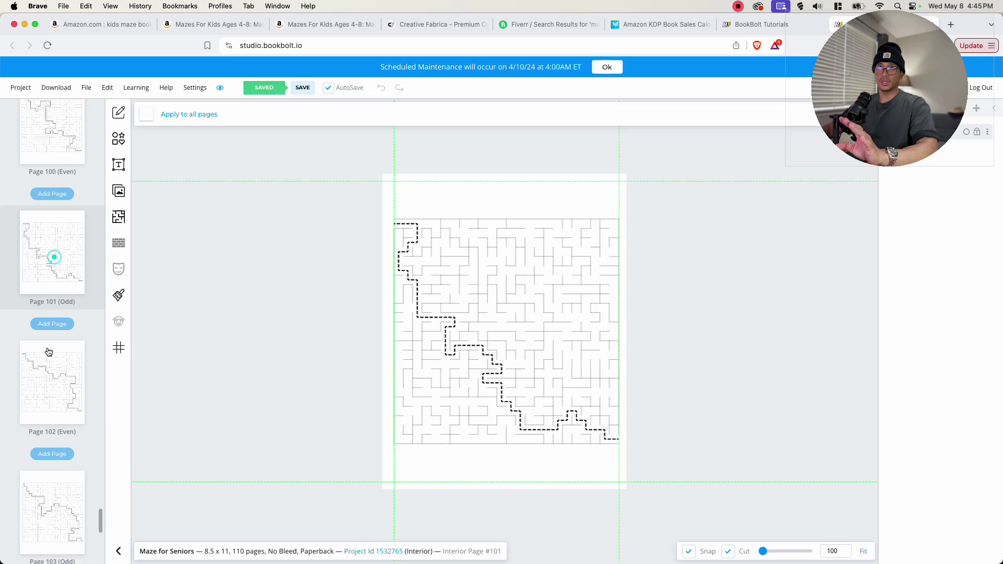
pyautogui.click(39, 406)
pyautogui.scroll(-3, 38, 403)
pyautogui.click(35, 402)
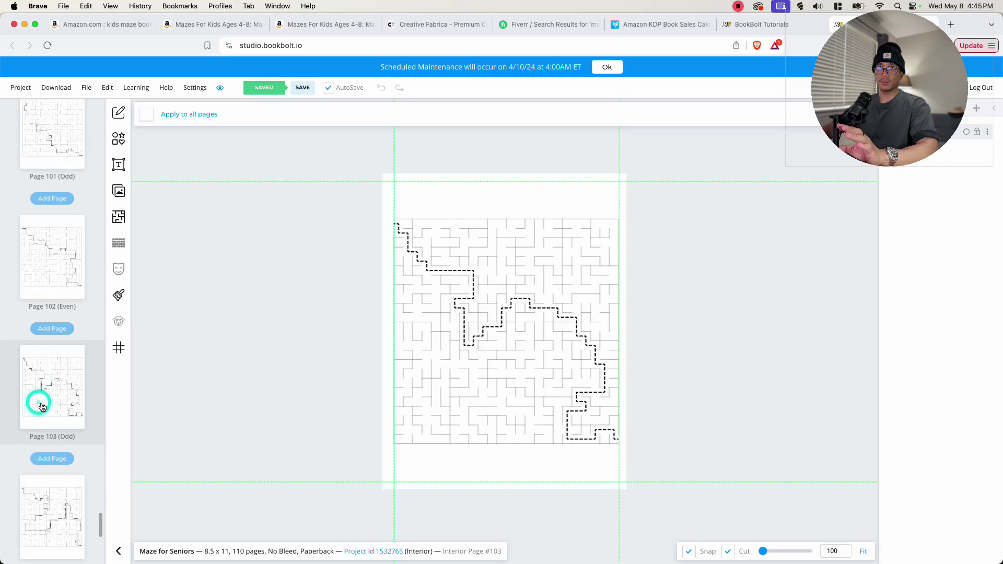
pyautogui.scroll(-2, 63, 493)
pyautogui.scroll(-10, 62, 460)
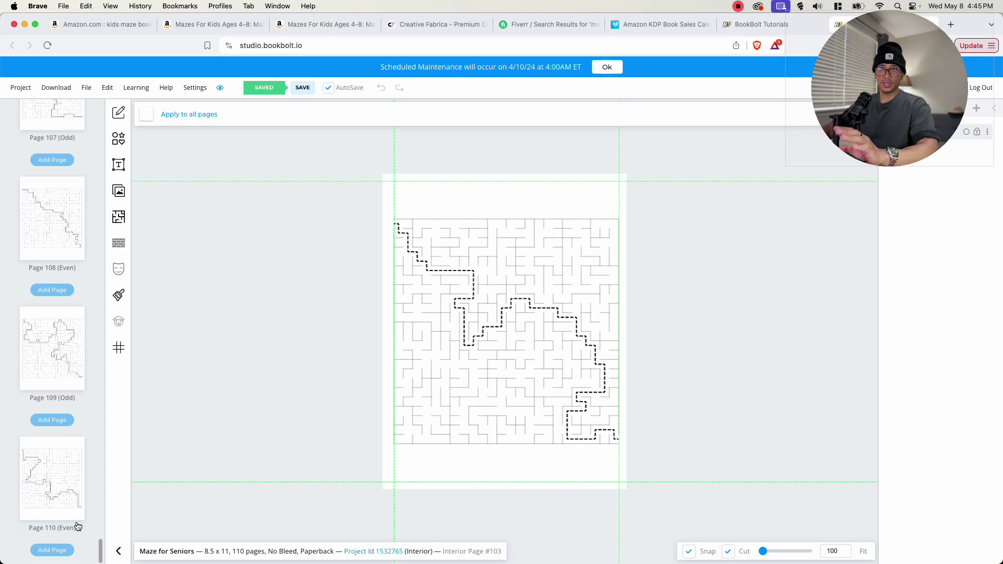
pyautogui.moveTo(101, 549); pyautogui.dragTo(102, 112)
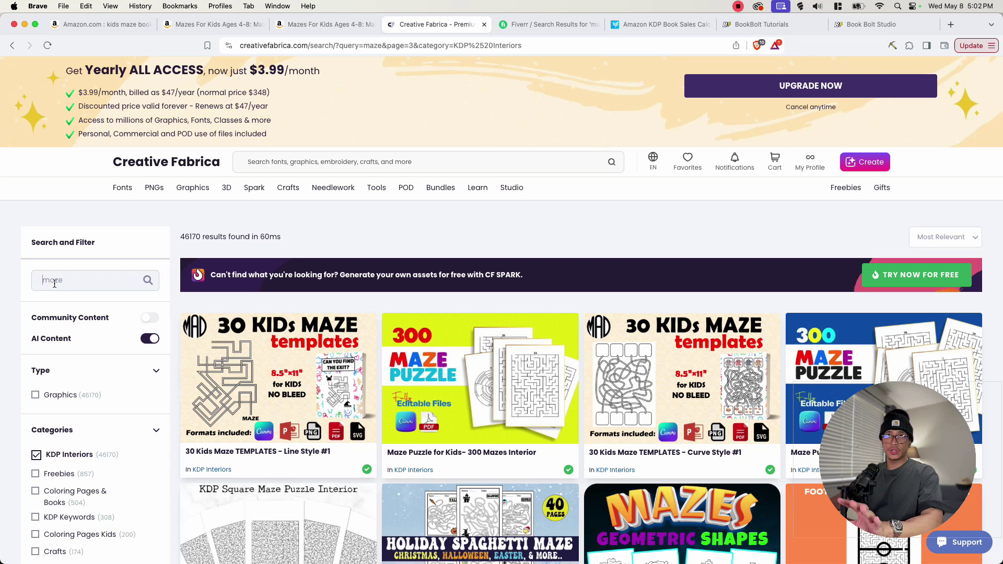
# Browse Creative Fabrica's maze results in the KDP Interiors category for ready-made kids maze puzzles and templates.
pyautogui.scroll(-3, 61, 295)
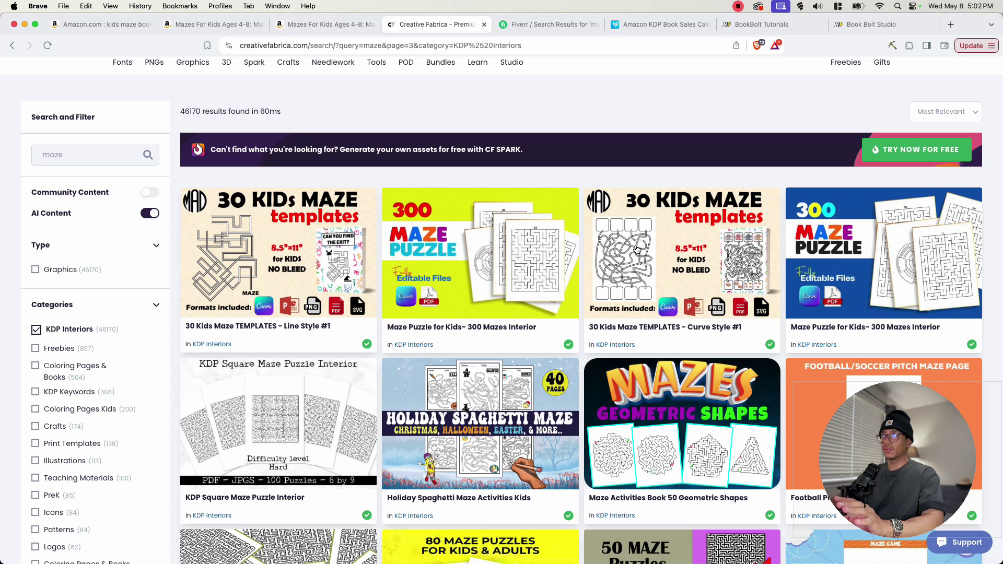
pyautogui.scroll(-3, 592, 321)
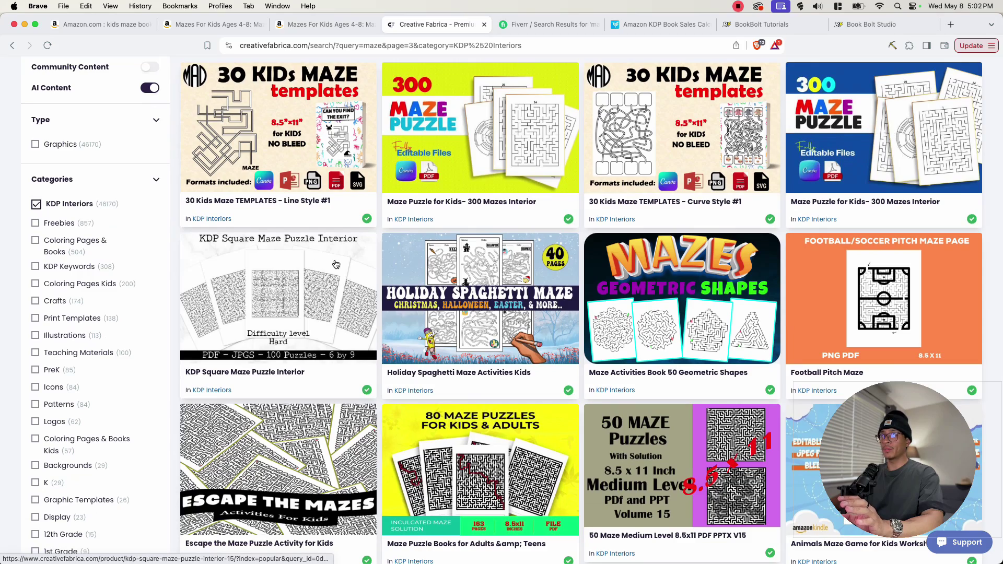
pyautogui.scroll(-9, 798, 296)
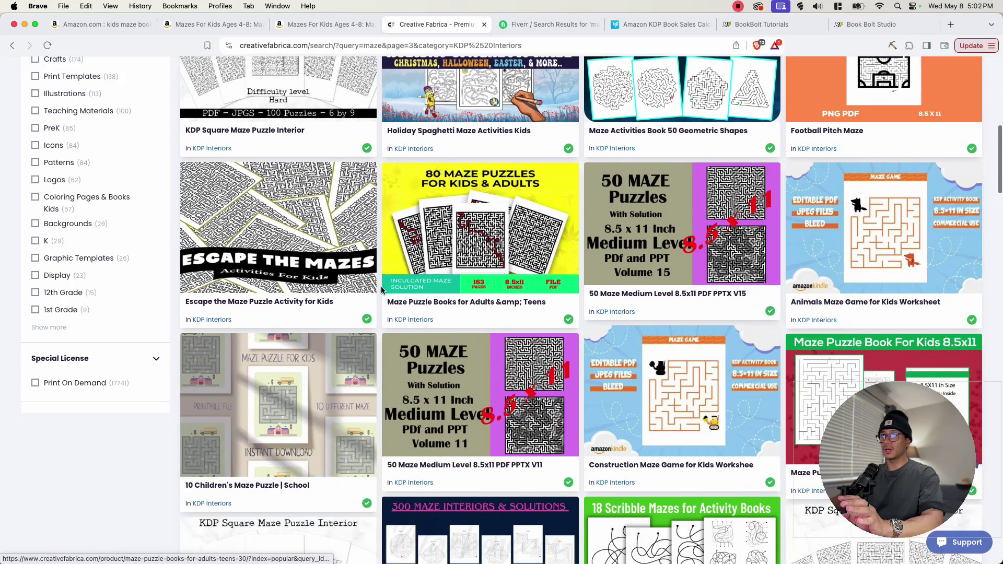
pyautogui.scroll(-8, 724, 263)
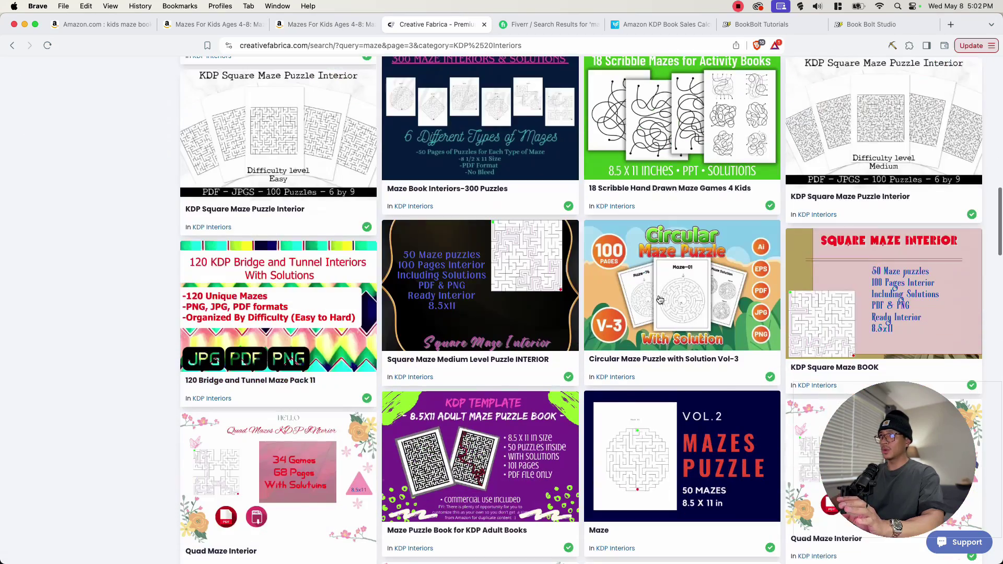
pyautogui.scroll(2, 464, 241)
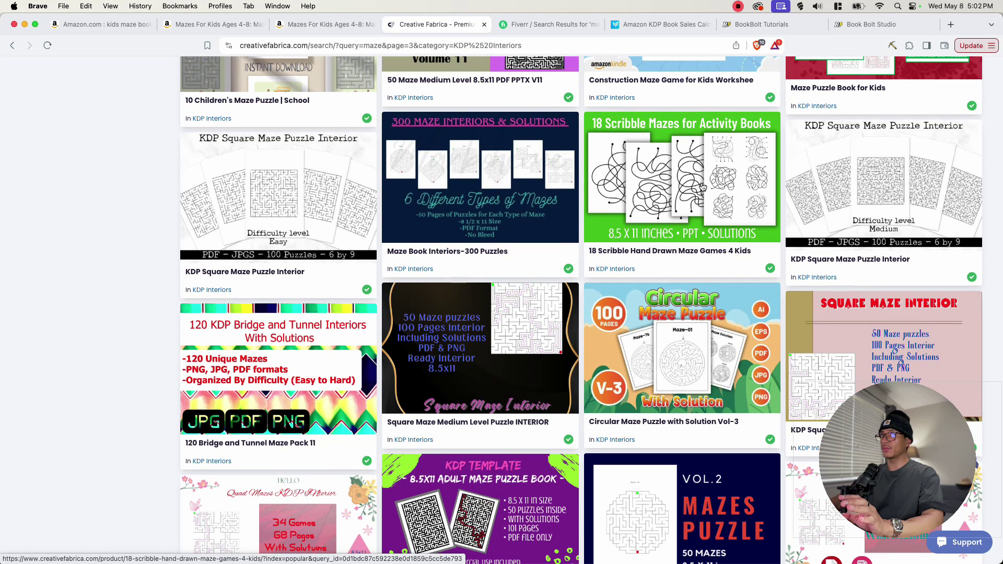
pyautogui.scroll(2, 297, 268)
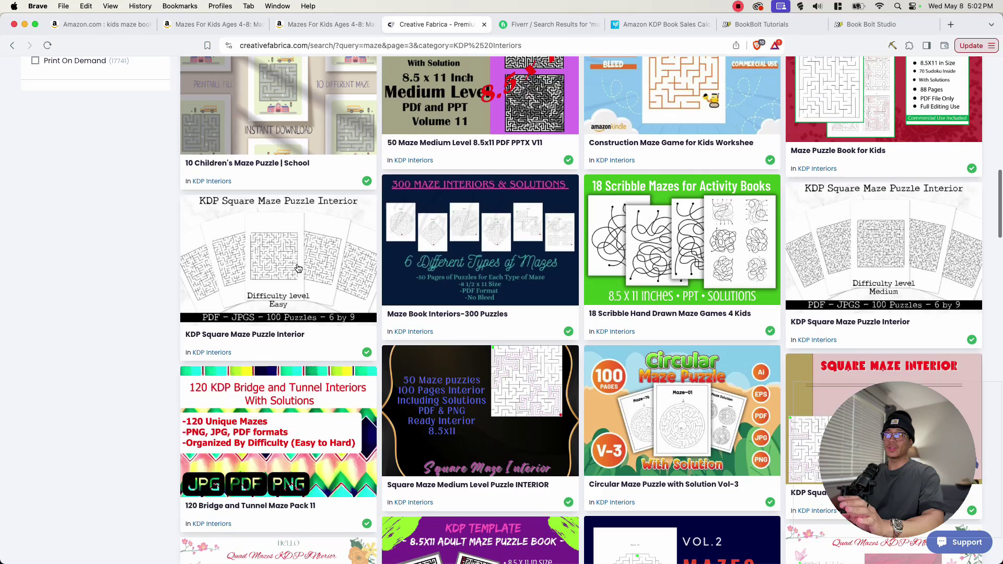
pyautogui.scroll(-12, 295, 269)
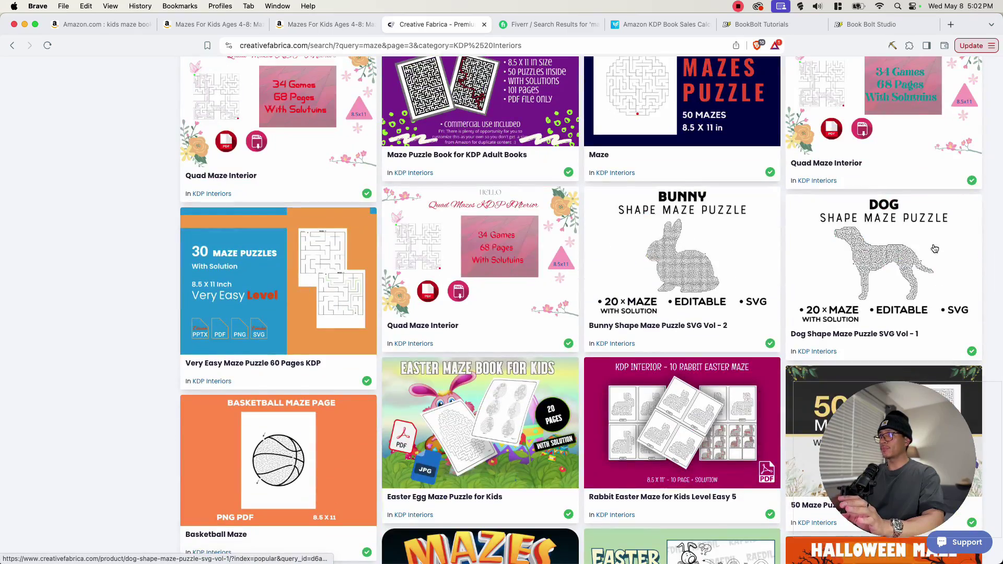
pyautogui.scroll(-12, 333, 268)
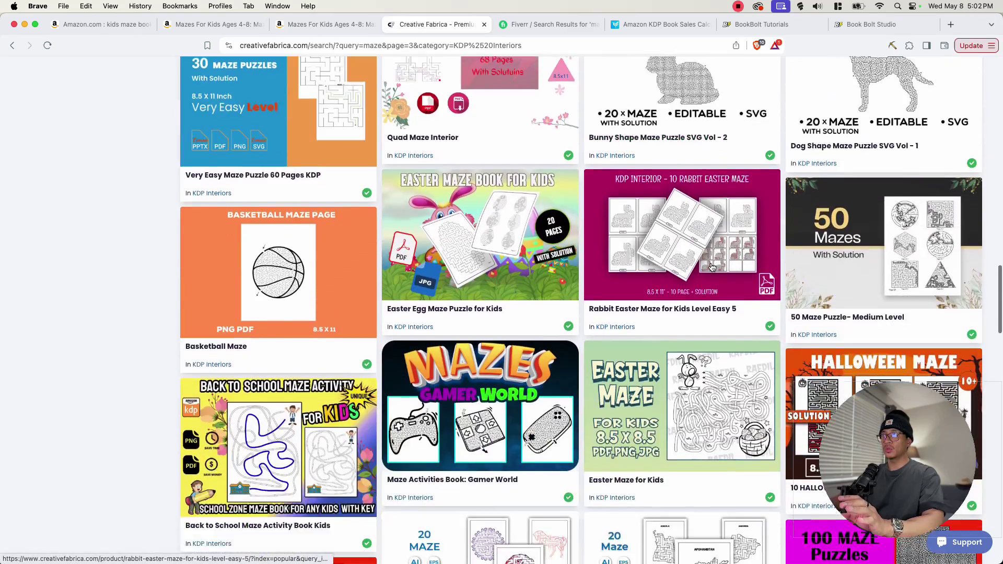
pyautogui.scroll(-20, 333, 267)
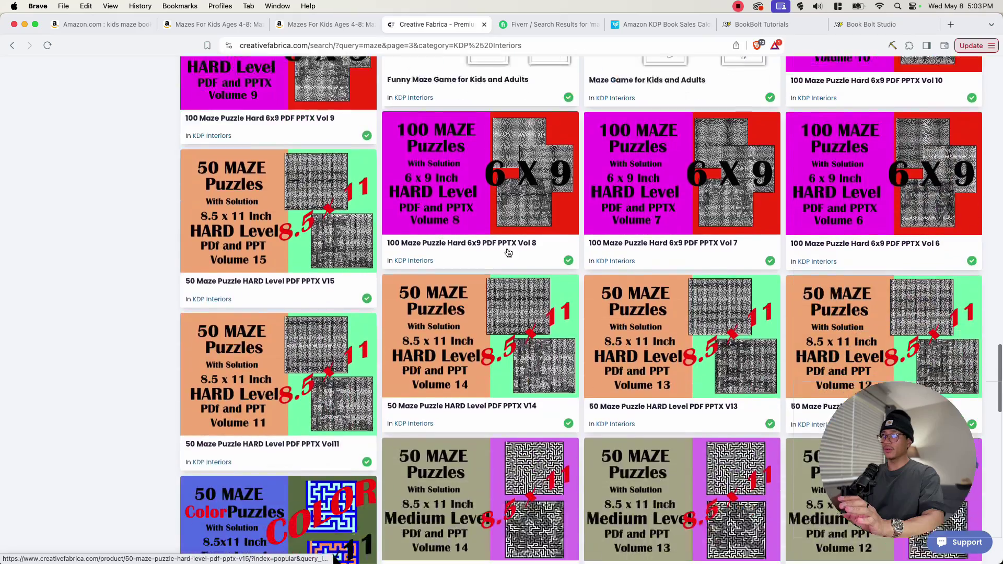
pyautogui.scroll(-5, 440, 291)
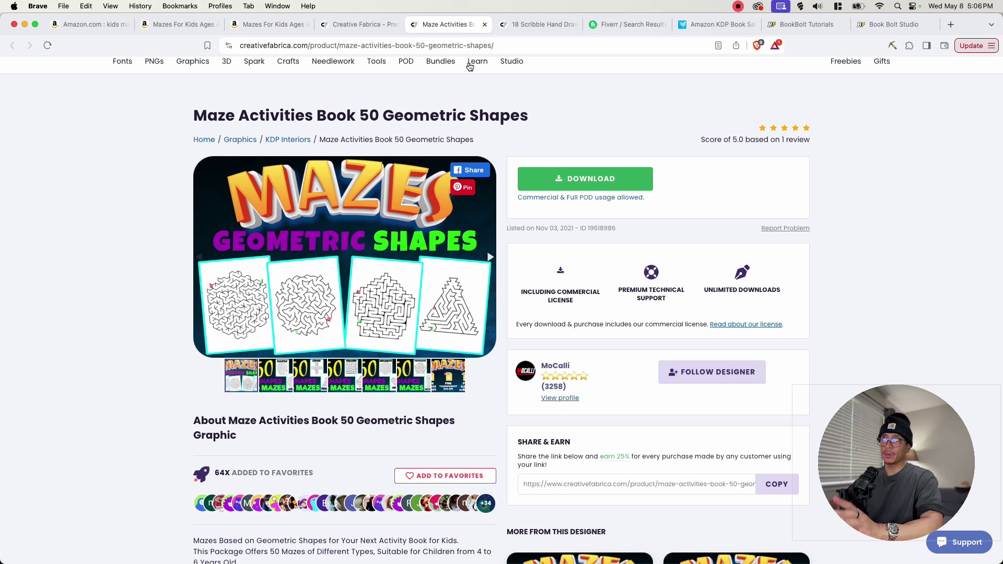
# View the 18 Scribble Hand Drawn Maze Games 4 Kids product page and return to Maze Activities Book 50 Geometric Shapes.
pyautogui.click(537, 26)
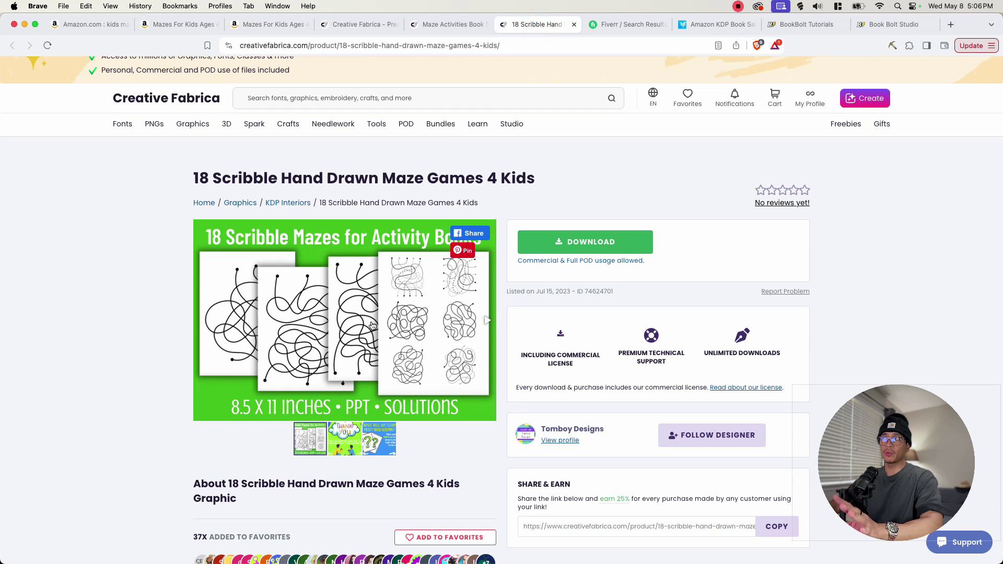
pyautogui.click(453, 25)
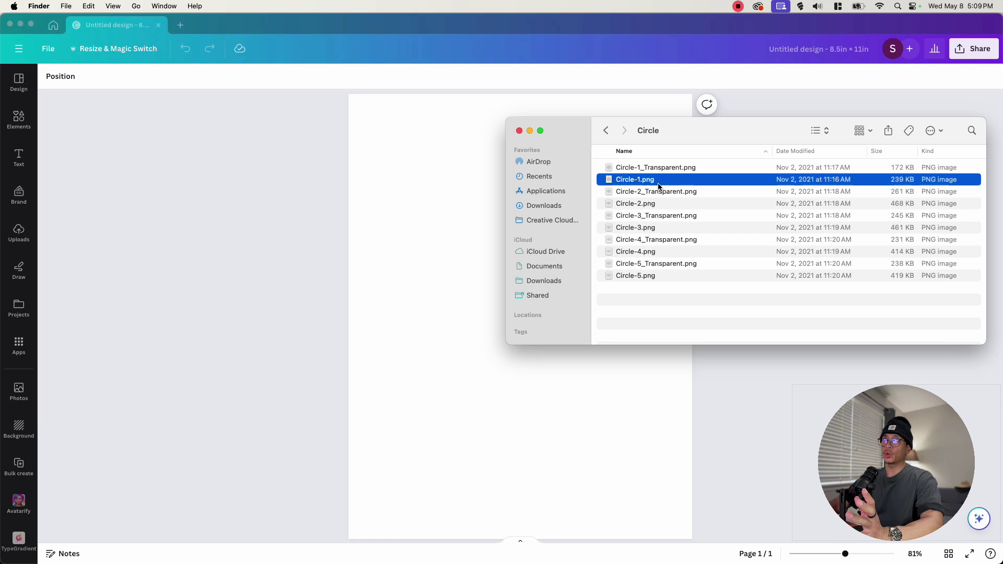
# Place Circle-1.png on the blank 8.5 x 11 in Canva page, cropped above and below the maze and enlarged to the page width.
pyautogui.moveTo(558, 224); pyautogui.dragTo(468, 275)
pyautogui.click(567, 322)
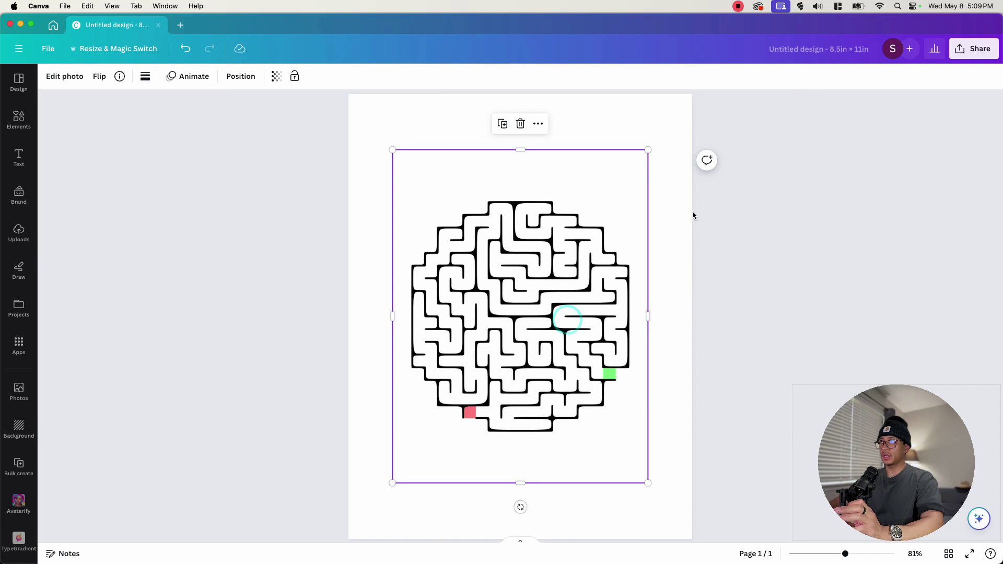
pyautogui.moveTo(523, 148); pyautogui.dragTo(523, 189)
pyautogui.moveTo(523, 481); pyautogui.dragTo(524, 441)
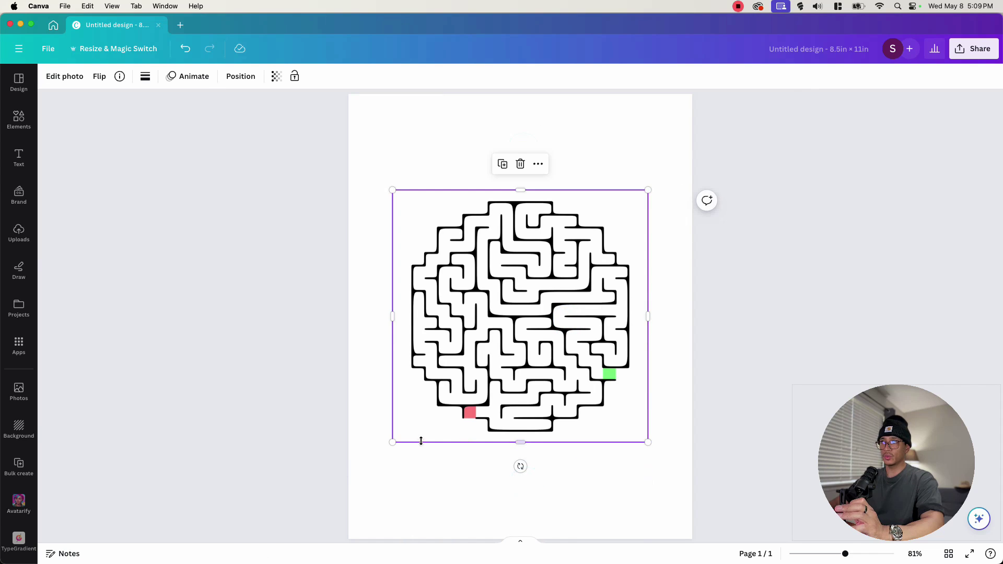
pyautogui.moveTo(393, 443); pyautogui.dragTo(350, 476)
# Add a second page and place 18SquibbleMazes.001.png on it, enlarged to fill the page.
pyautogui.scroll(-2, 543, 486)
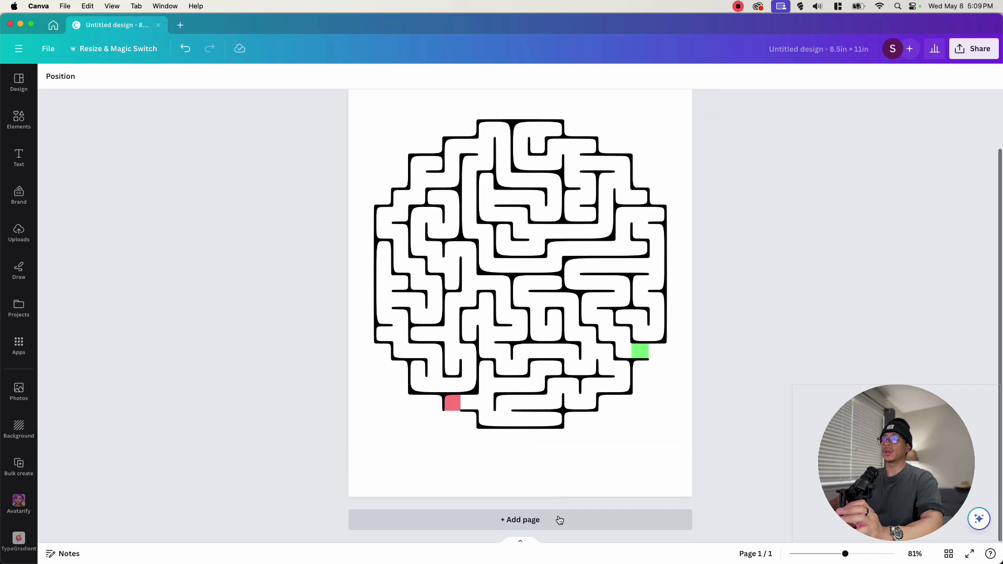
pyautogui.click(554, 515)
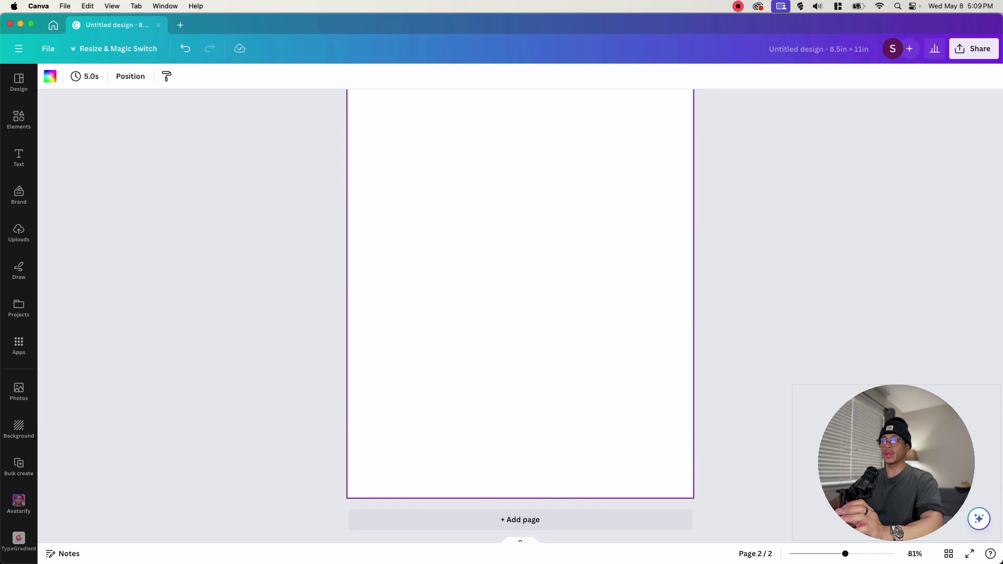
pyautogui.click(680, 168)
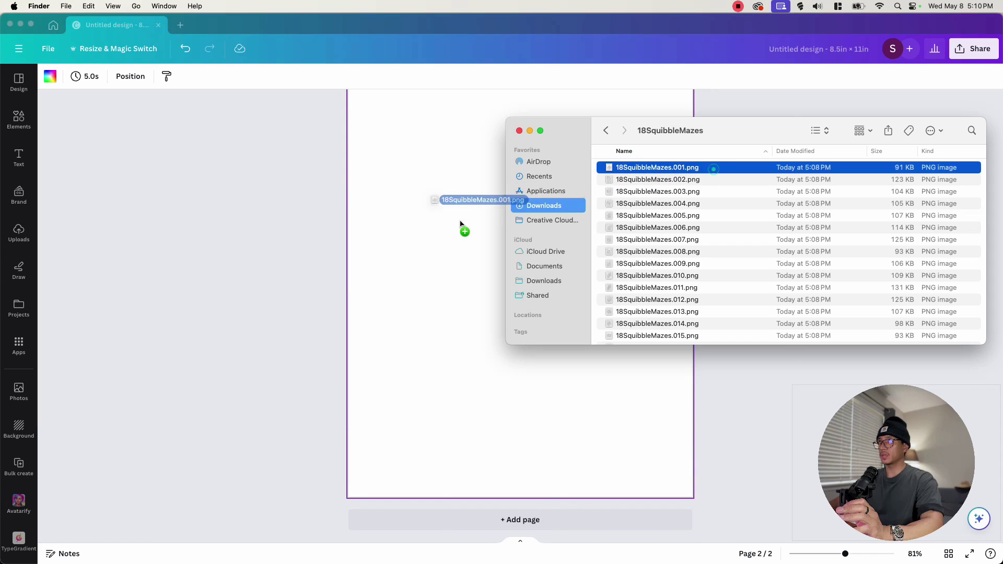
pyautogui.moveTo(461, 223); pyautogui.dragTo(494, 282)
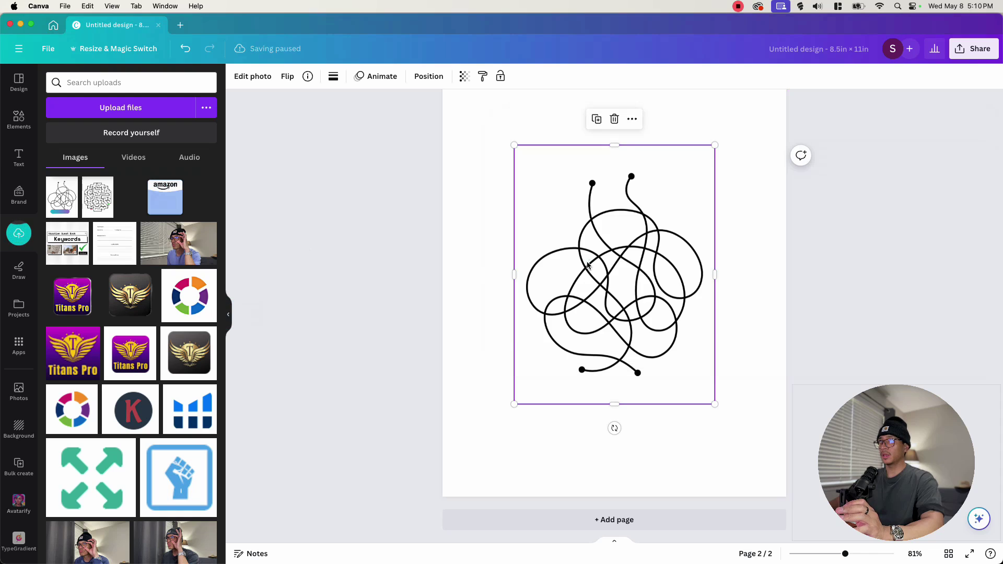
pyautogui.moveTo(512, 406); pyautogui.dragTo(468, 466)
pyautogui.scroll(5, 497, 331)
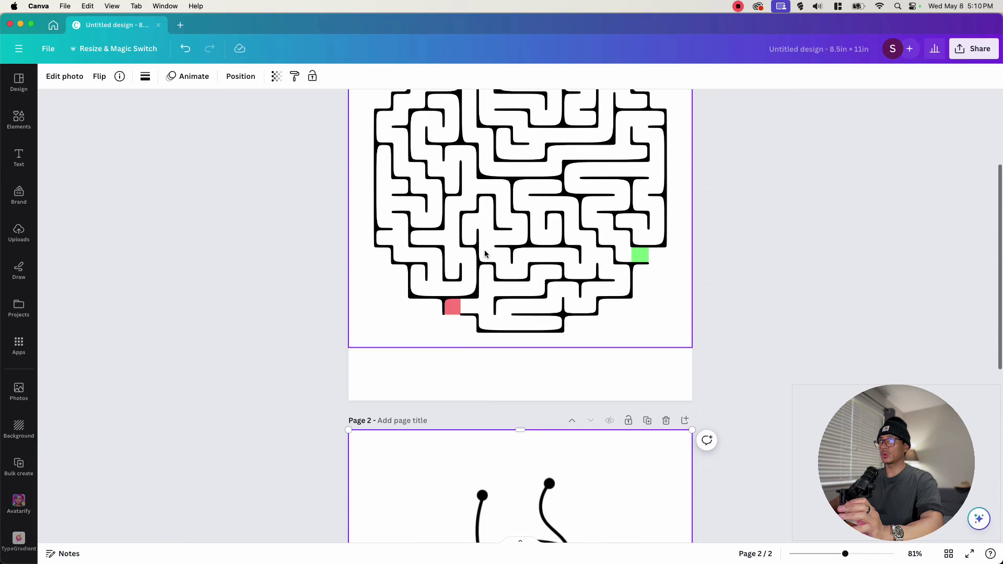
# Place the uploaded pentagon-like maze with the jagged outline on page 3 and set it as the page background.
pyautogui.scroll(-2, 481, 239)
pyautogui.scroll(-6, 481, 238)
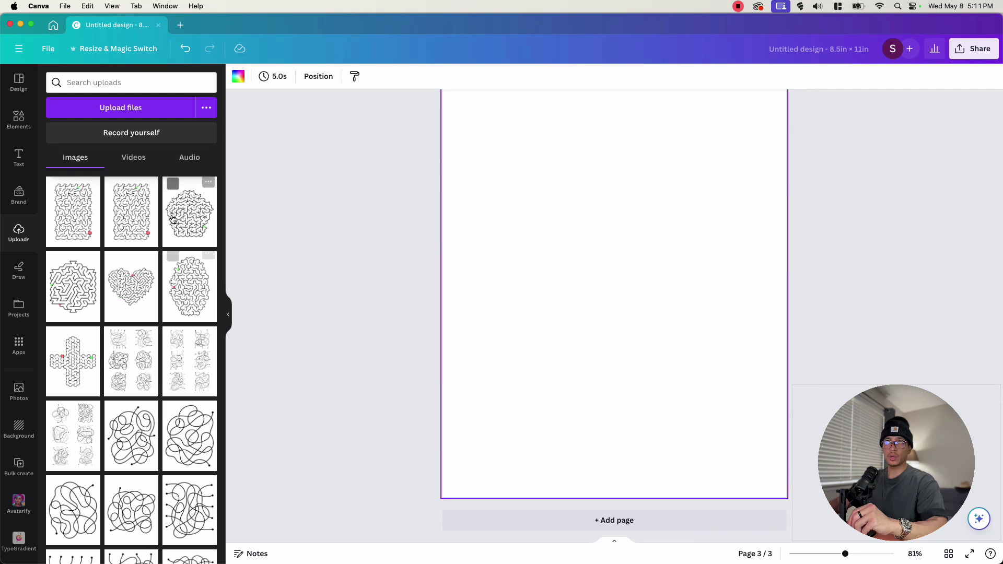
pyautogui.click(173, 205)
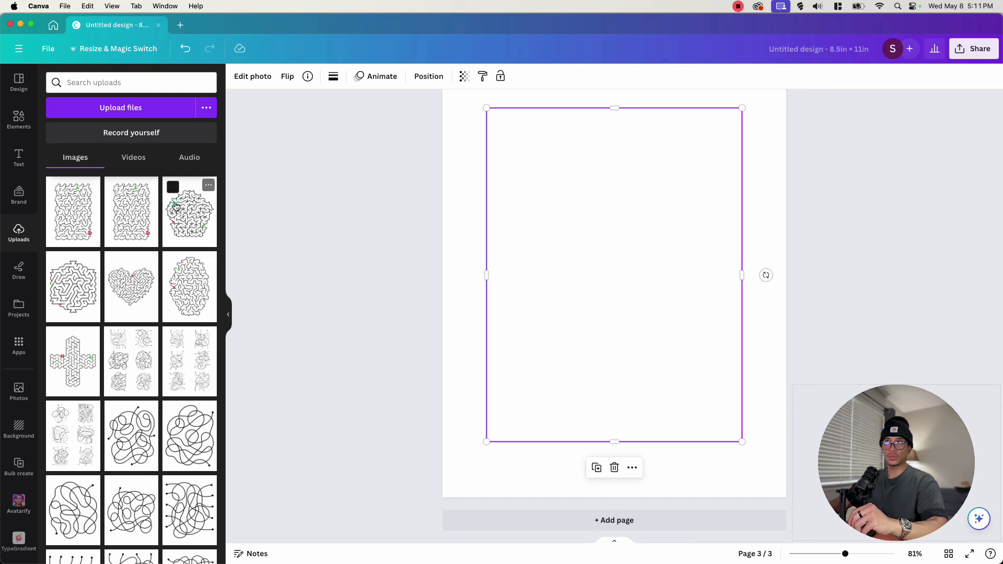
pyautogui.rightClick(701, 237)
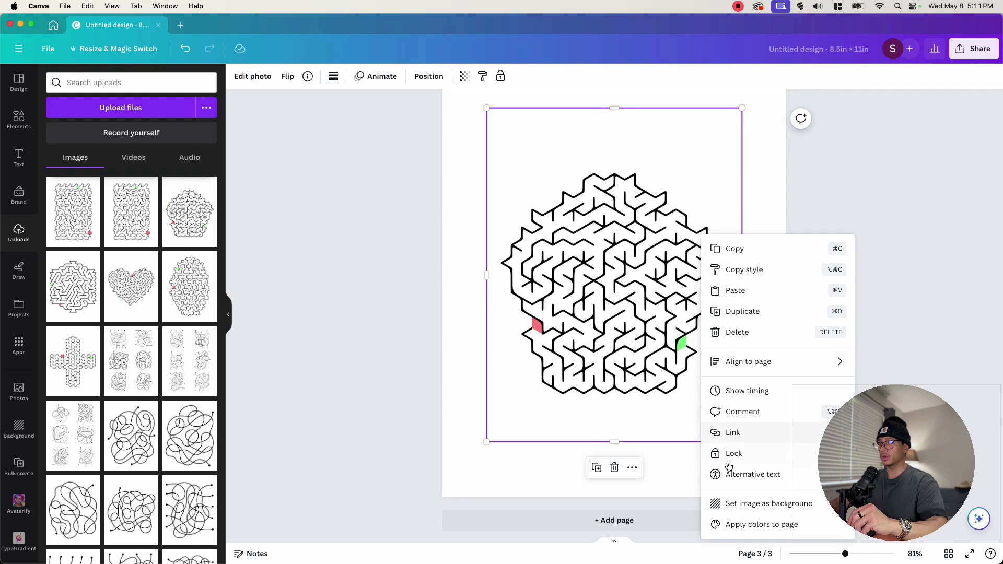
pyautogui.click(744, 505)
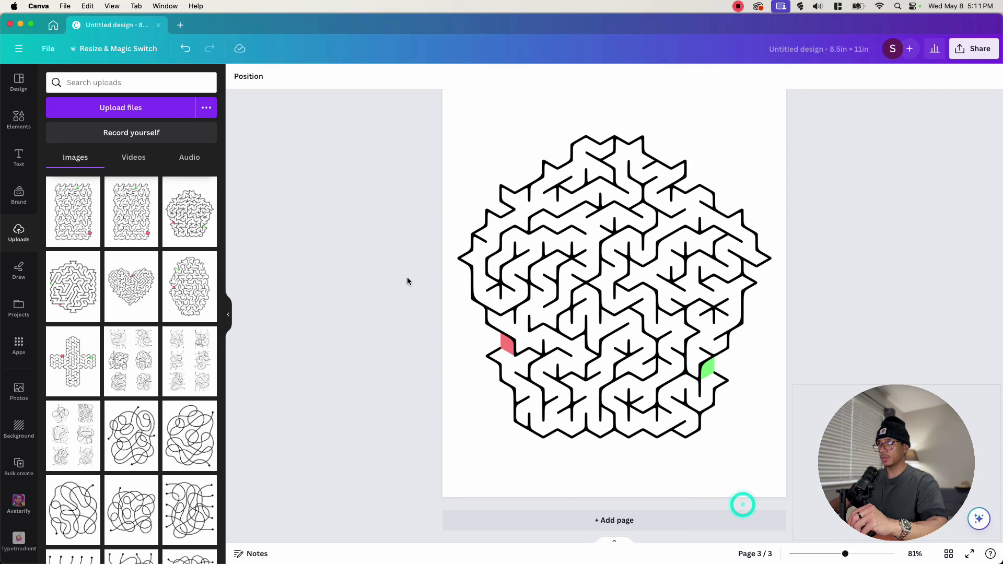
# Add a fourth page and place an uploaded scribble maze with dotted line ends along its sides on it.
pyautogui.click(647, 521)
pyautogui.scroll(-5, 177, 366)
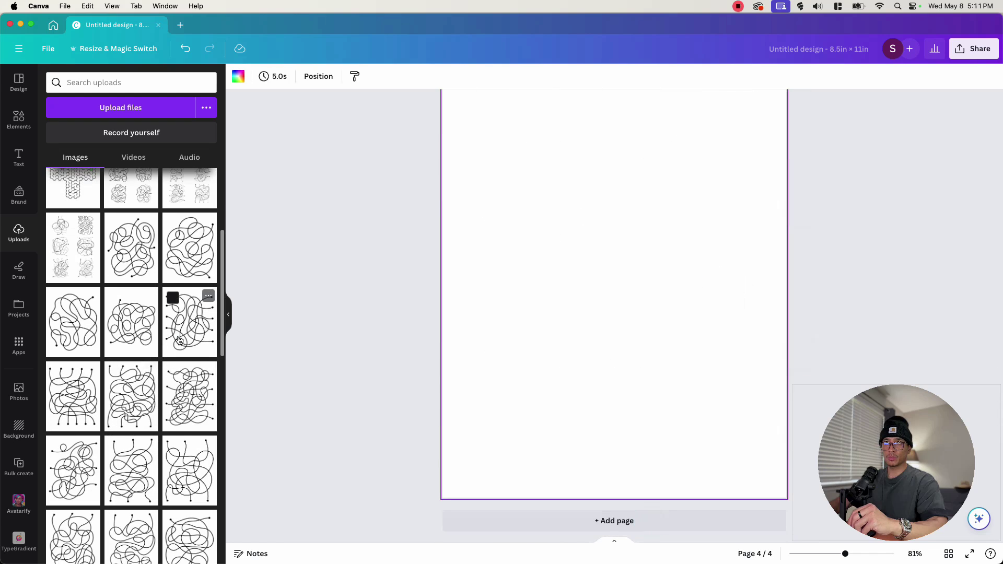
pyautogui.click(177, 337)
pyautogui.rightClick(600, 388)
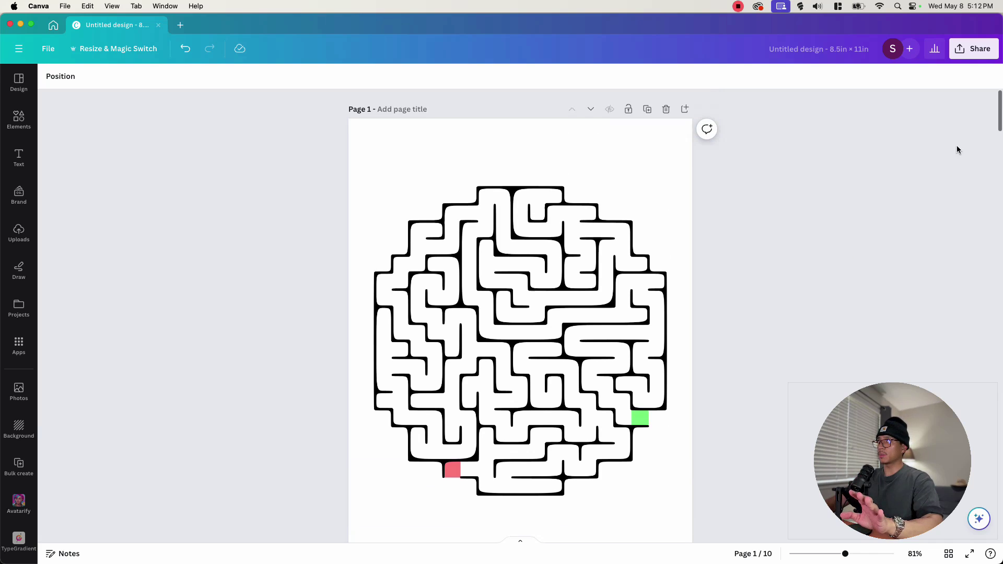
# Review the maze interior from page 1 through page 10.
pyautogui.scroll(-5, 999, 112)
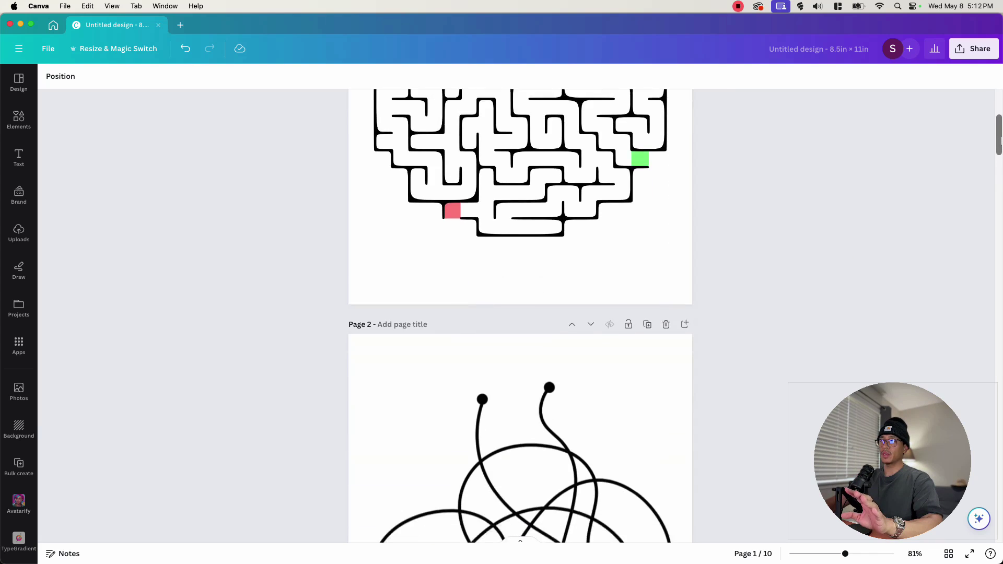
pyautogui.moveTo(1002, 141); pyautogui.dragTo(1000, 524)
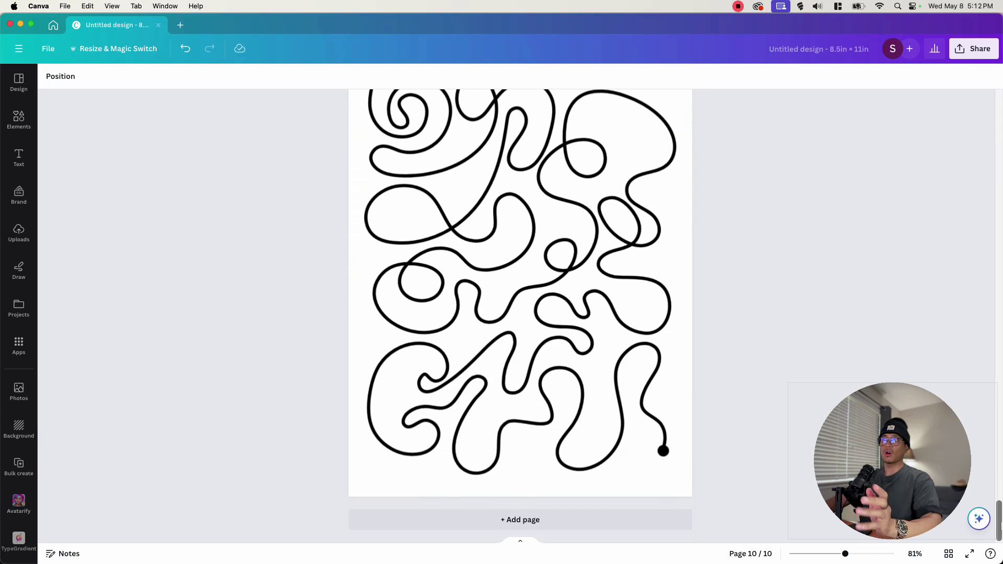
# Set up the maze interior's download as PDF Print with all 10 pages and the RGB color profile.
pyautogui.click(857, 166)
pyautogui.click(968, 54)
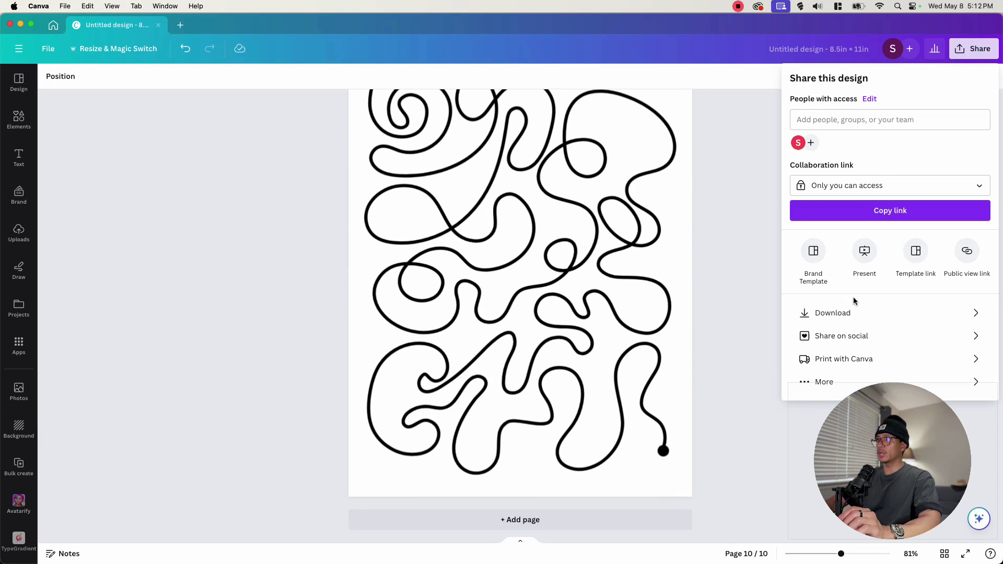
pyautogui.click(846, 313)
pyautogui.click(845, 125)
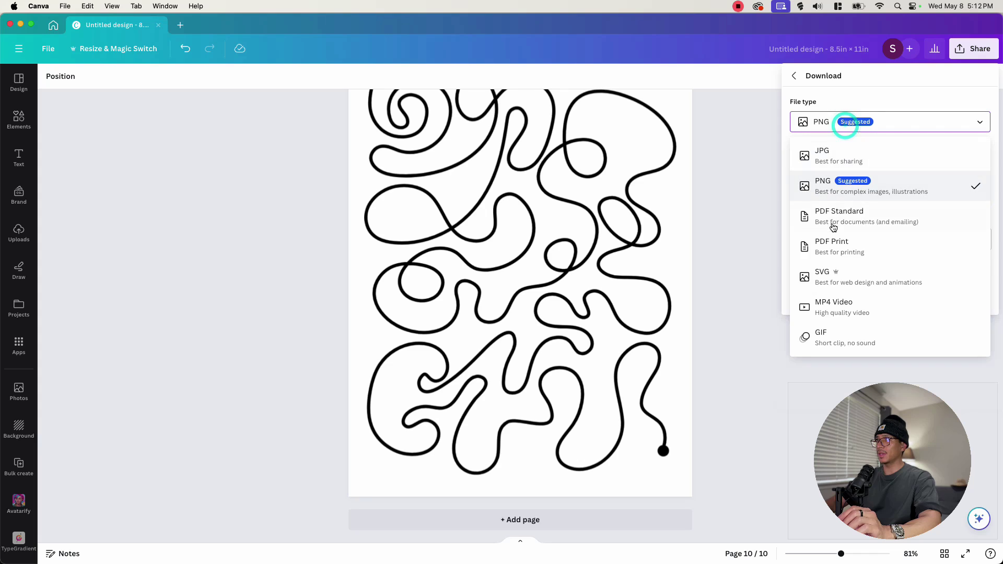
pyautogui.click(805, 248)
pyautogui.click(801, 253)
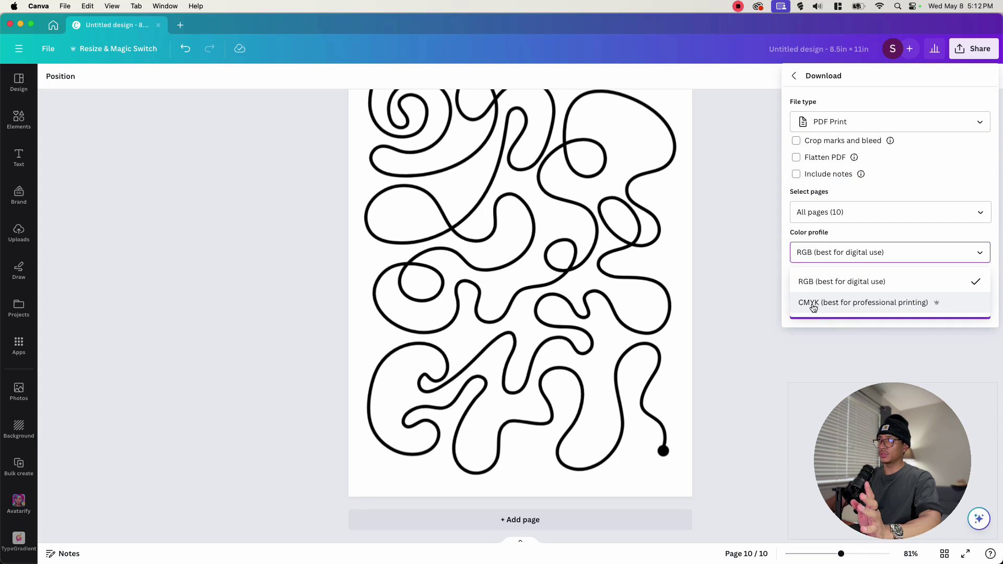
pyautogui.click(865, 288)
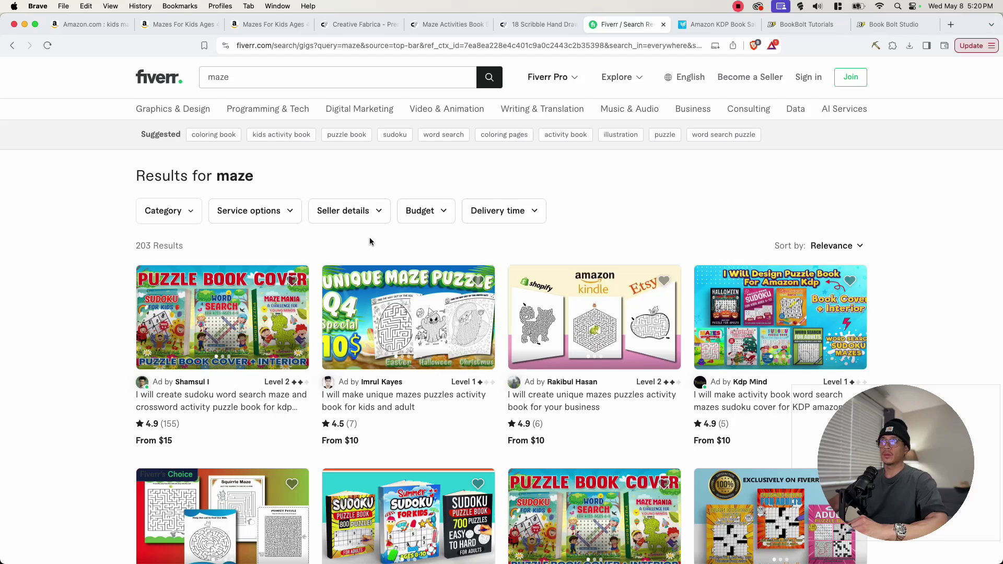
# Switch to Fiverr and browse the search results for maze puzzle book gigs, comparing offers and starting prices.
pyautogui.click(209, 82)
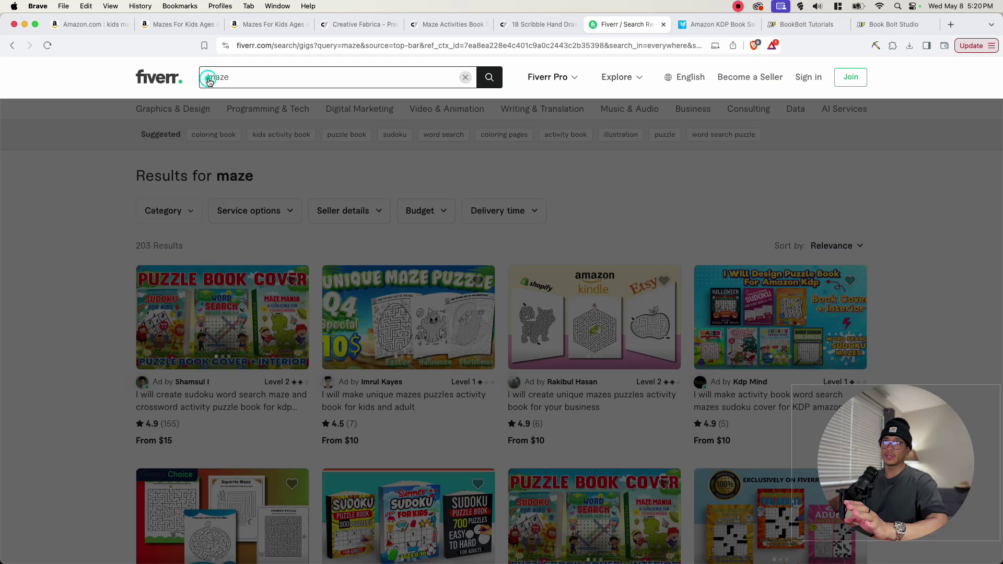
pyautogui.click(105, 218)
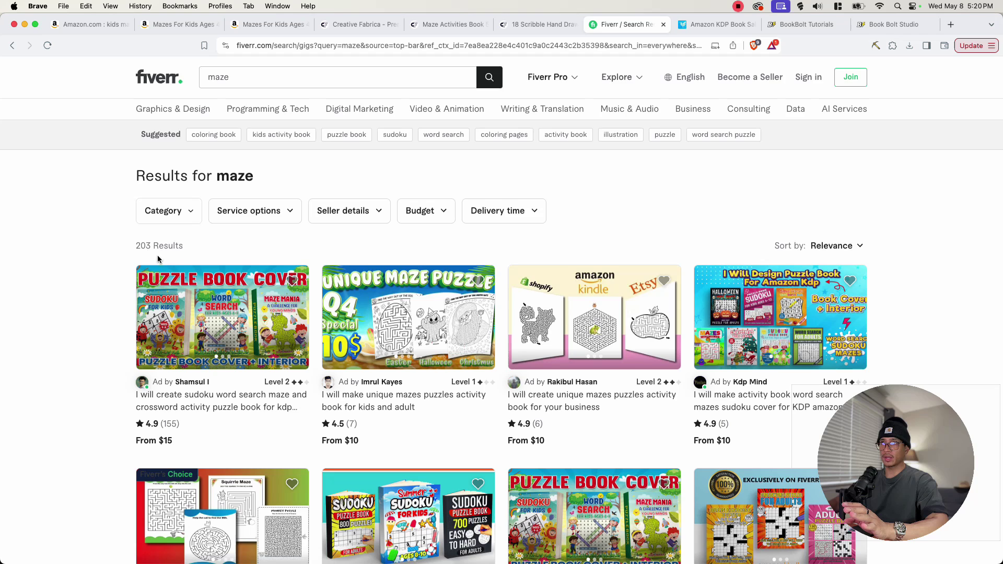
pyautogui.scroll(-5, 157, 260)
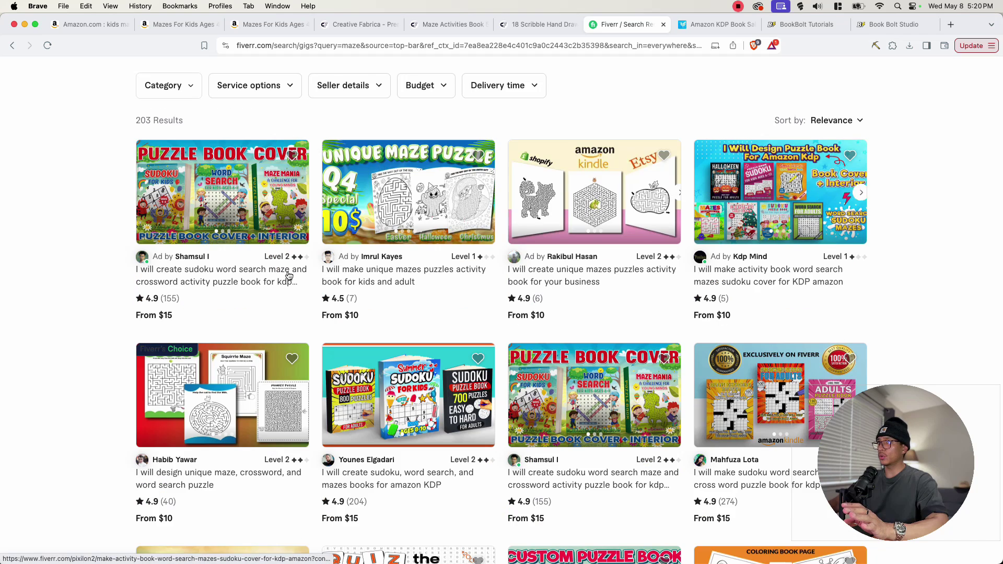
pyautogui.scroll(-5, 201, 295)
pyautogui.scroll(-7, 466, 271)
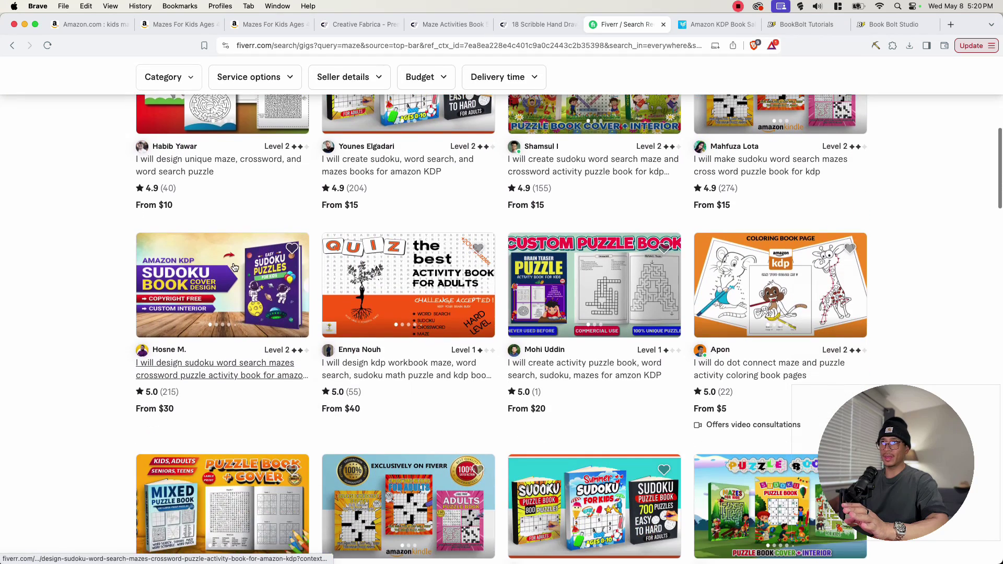
pyautogui.scroll(-5, 709, 268)
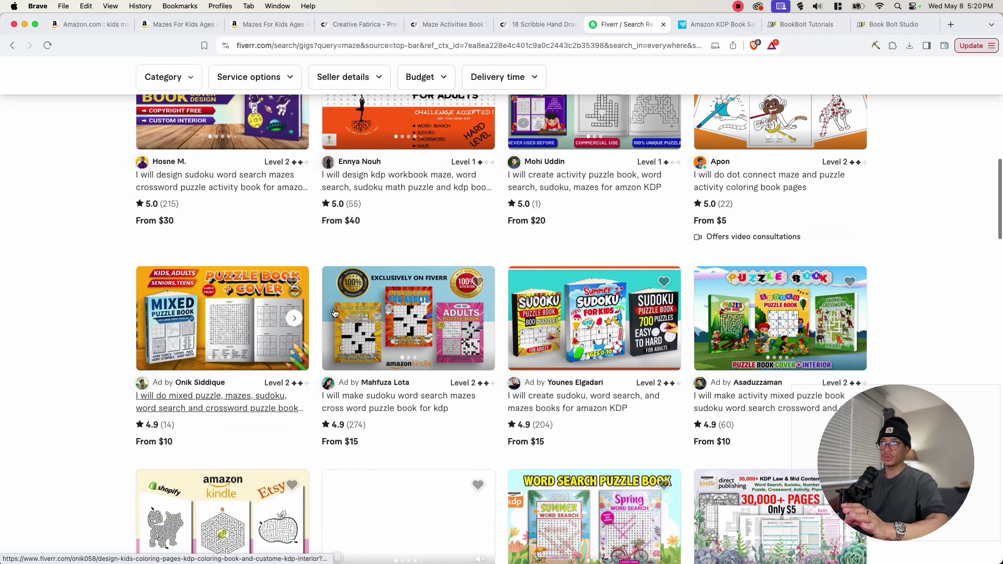
pyautogui.scroll(20, 370, 355)
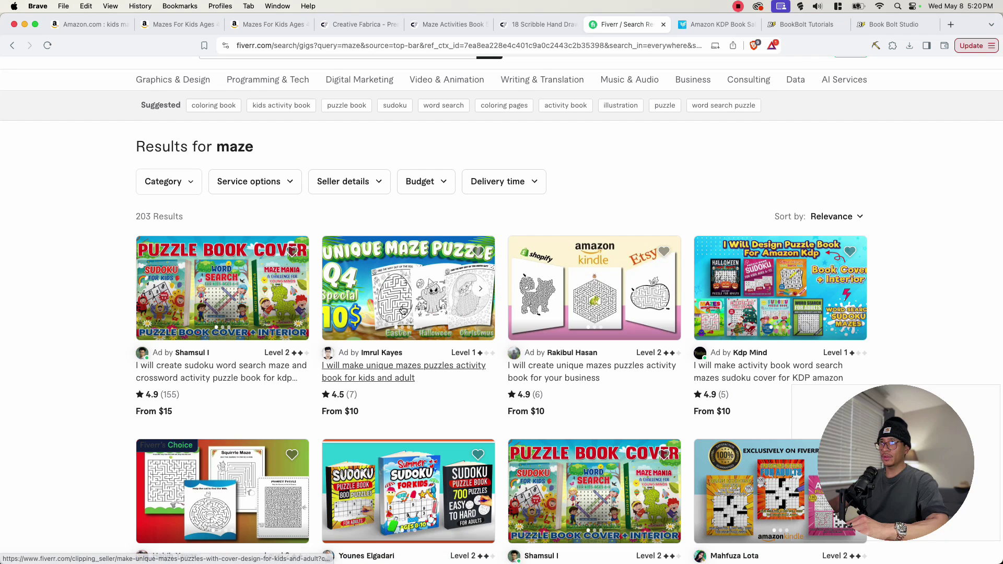
# Open the unique mazes gigs "for kids and adult" and "for your business" separately, and browse the first gig's sample images.
pyautogui.keyDown('super'); pyautogui.click(407, 365); pyautogui.keyUp('super')
pyautogui.keyDown('super'); pyautogui.click(594, 365); pyautogui.keyUp('super')
pyautogui.click(592, 29)
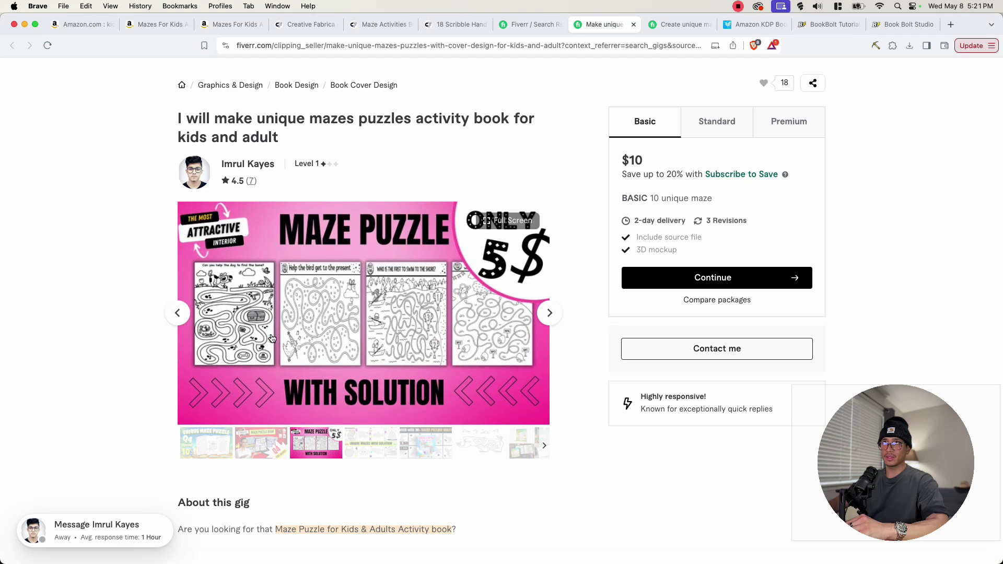
pyautogui.click(549, 313)
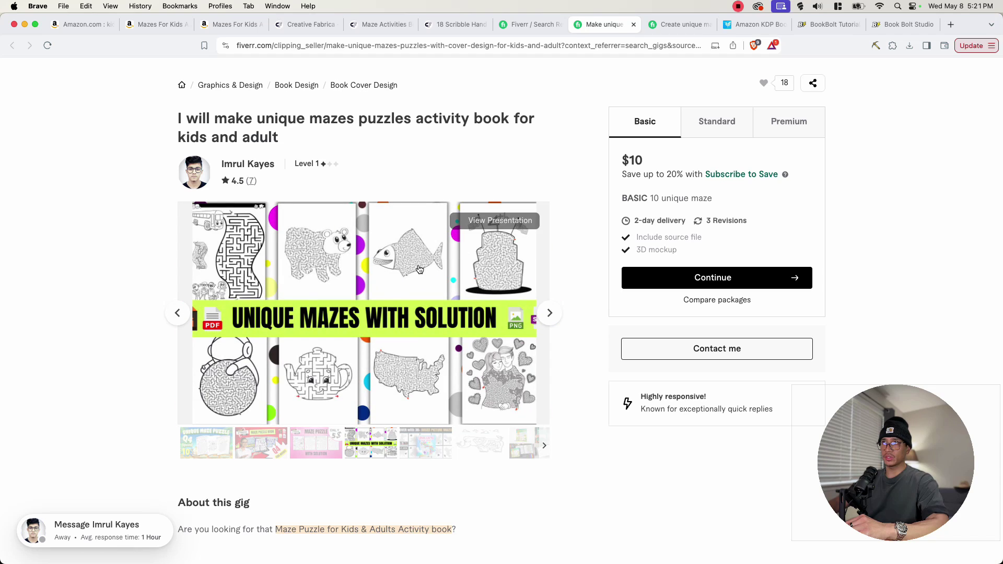
pyautogui.click(550, 313)
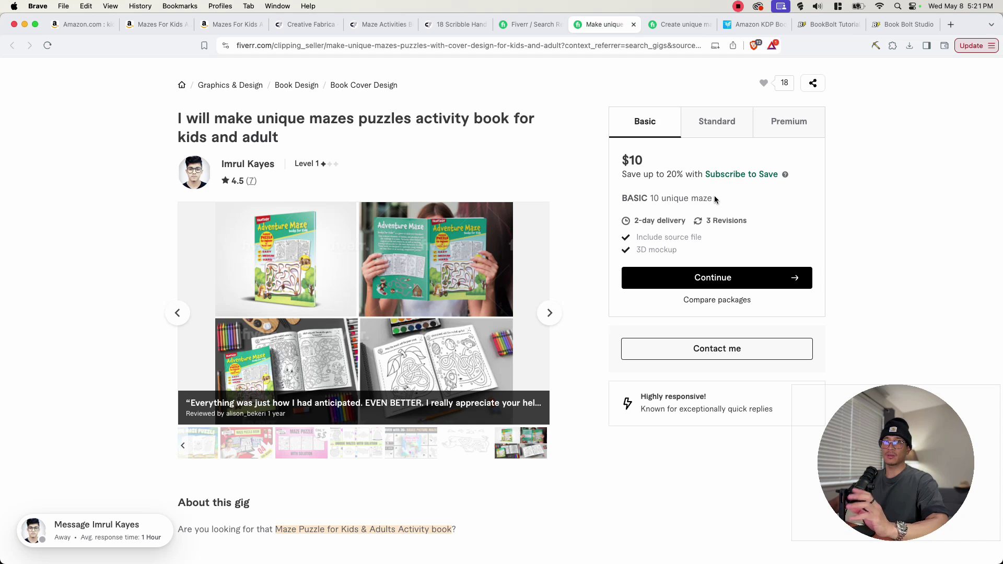
# Compare the Premium and Standard packages of the mazes gig for kids and adult, checking the Standard price and contents.
pyautogui.click(795, 124)
pyautogui.click(717, 121)
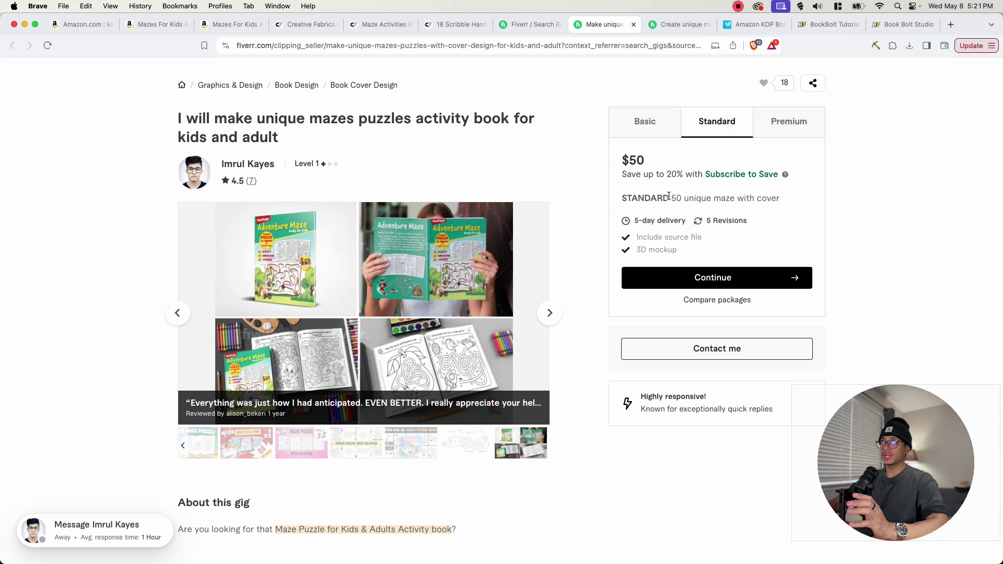
pyautogui.moveTo(621, 159); pyautogui.dragTo(643, 158)
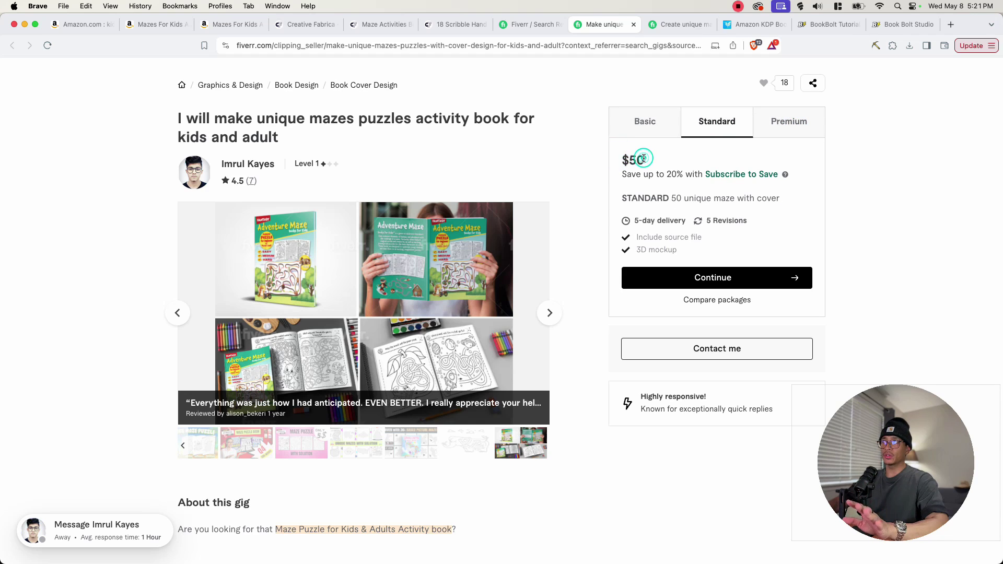
pyautogui.click(643, 160)
# Compare the Basic, Standard and Premium packages of the unique mazes gig for your business.
pyautogui.click(665, 26)
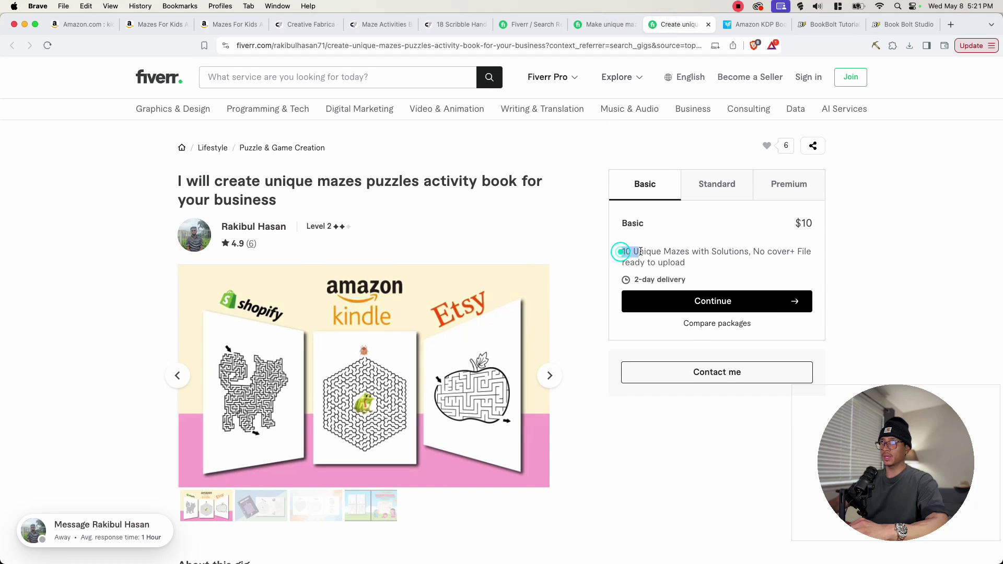
pyautogui.moveTo(641, 251); pyautogui.dragTo(713, 251)
pyautogui.click(716, 251)
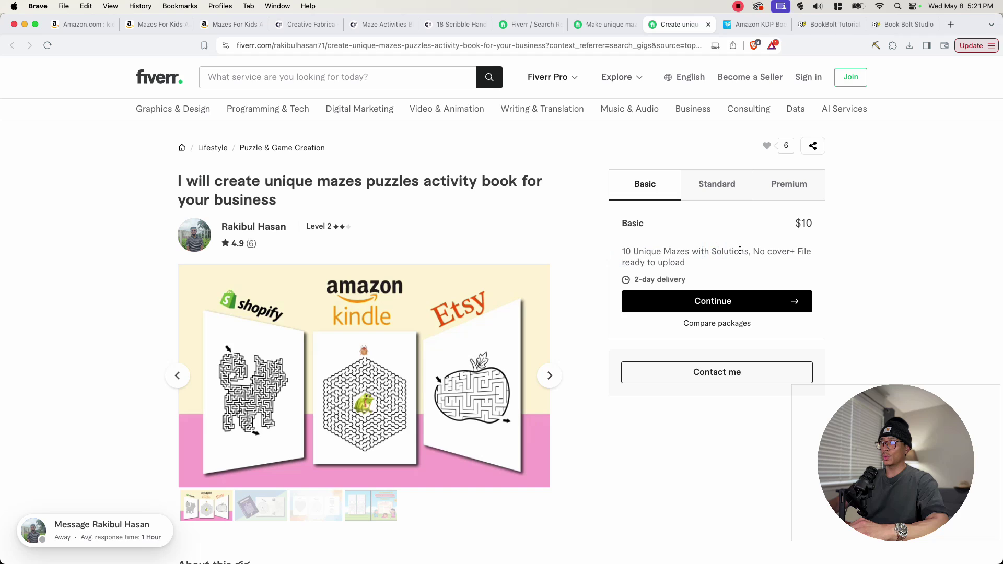
pyautogui.click(710, 193)
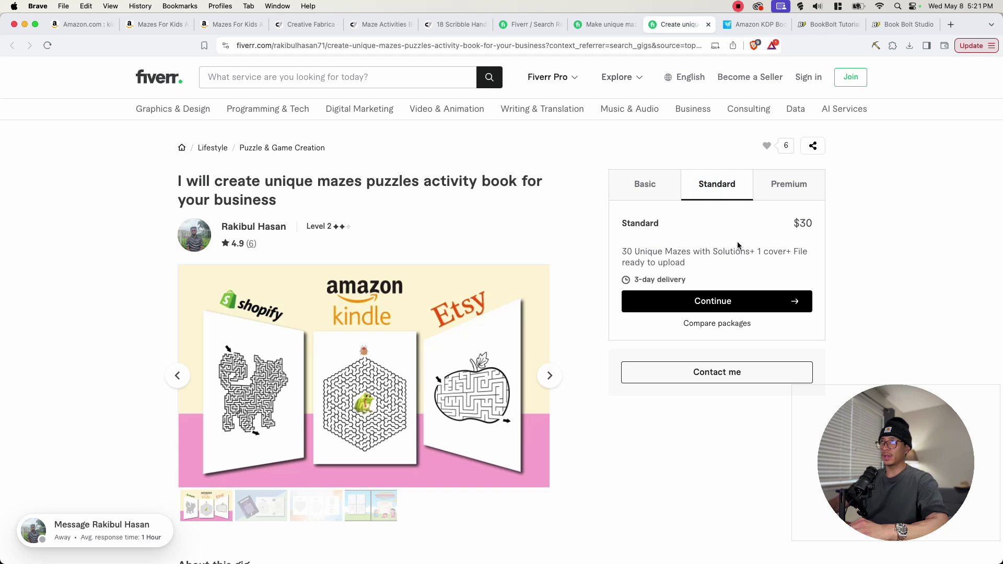
pyautogui.click(659, 249)
pyautogui.click(787, 186)
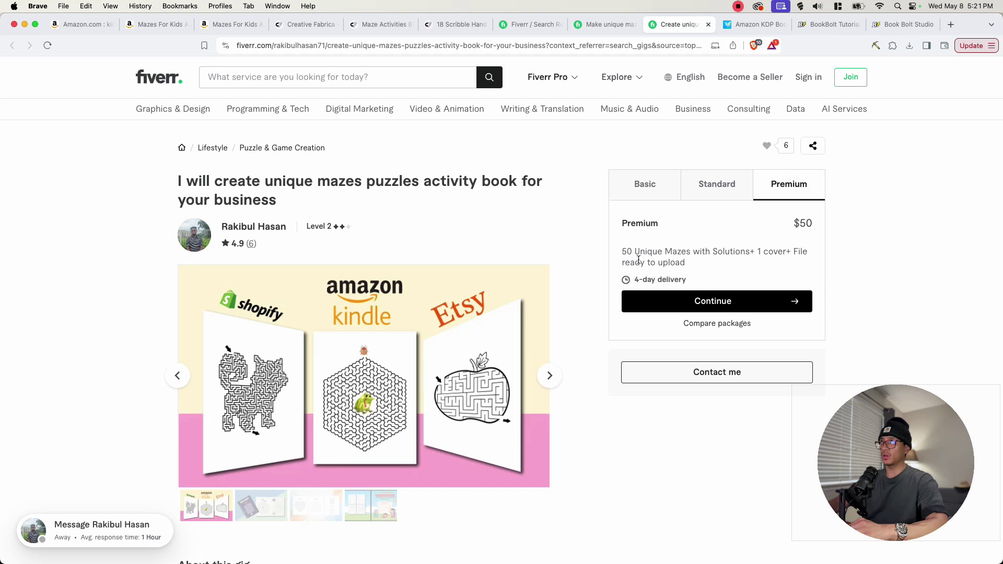
# Browse the sample images of the unique mazes gig for your business.
pyautogui.scroll(-3, 334, 293)
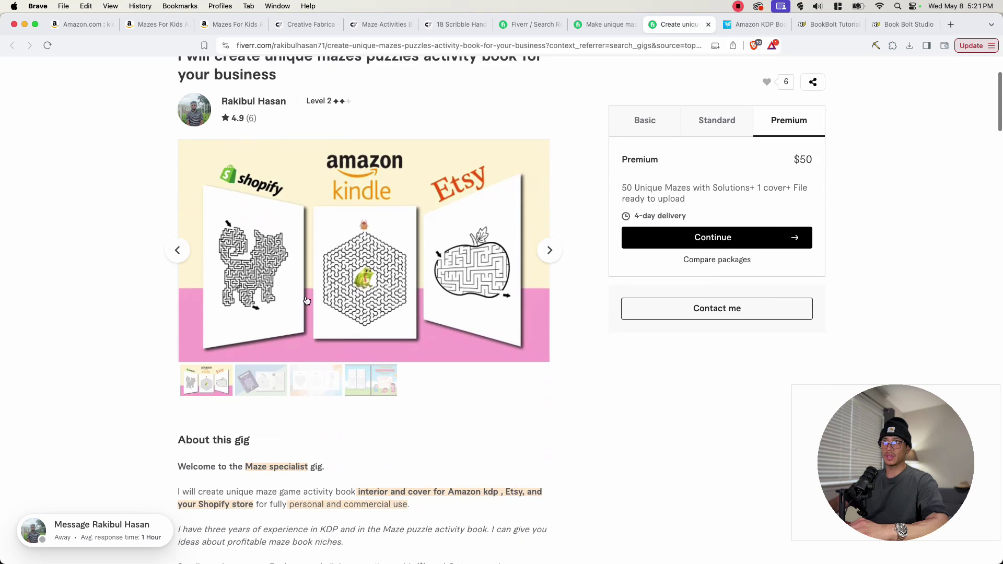
pyautogui.click(550, 250)
pyautogui.click(551, 246)
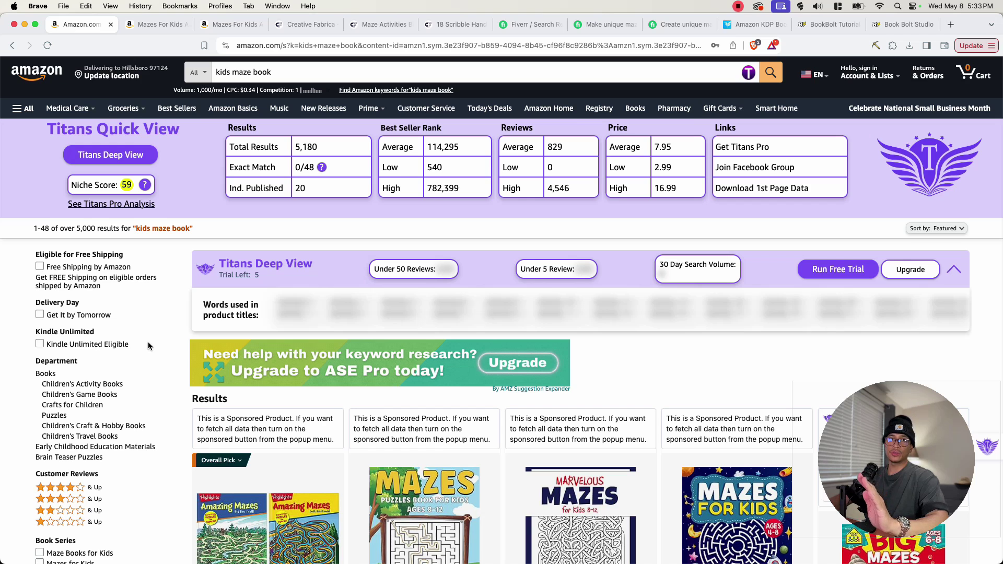
# Switch to Amazon and look up keyword suggestions for "kids maze book" followed by the letters a, b and c.
pyautogui.click(287, 77)
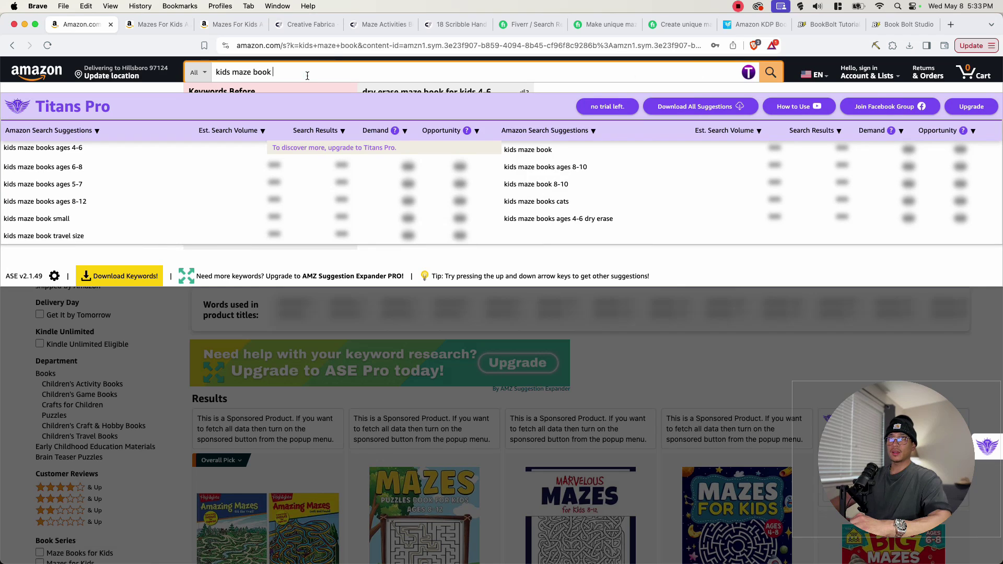
pyautogui.click(307, 76)
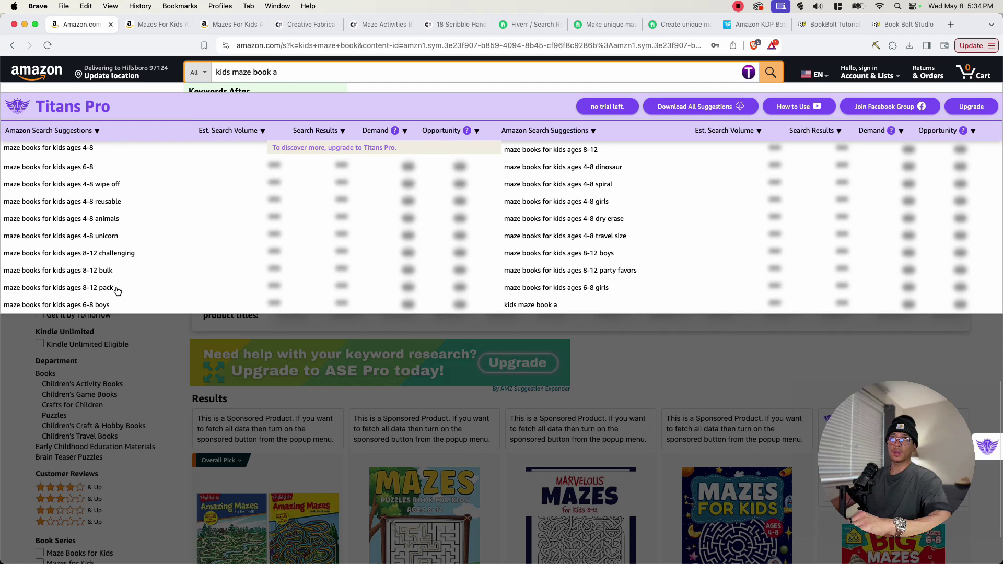
pyautogui.click(384, 74)
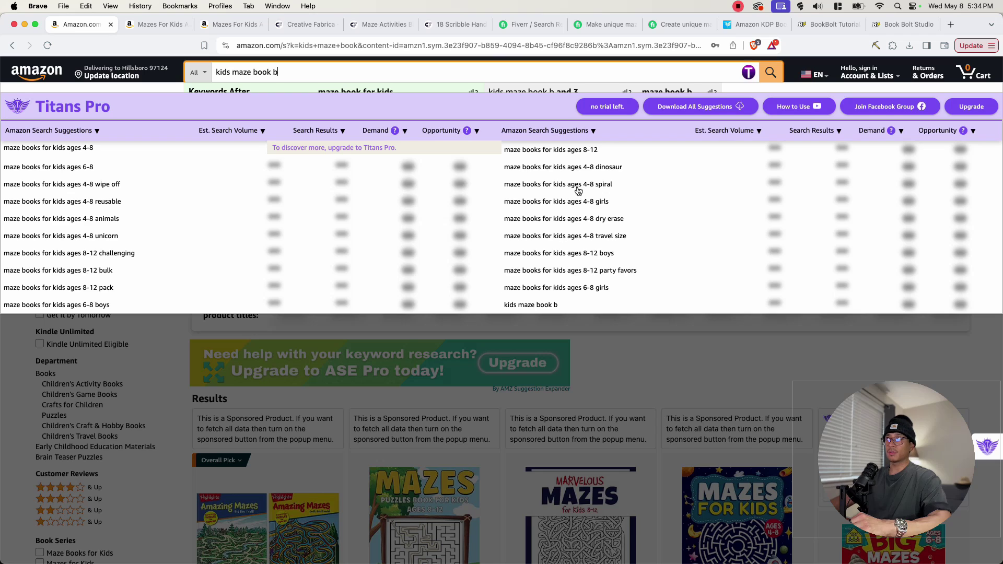
pyautogui.press('BackSpace')
pyautogui.write('c')
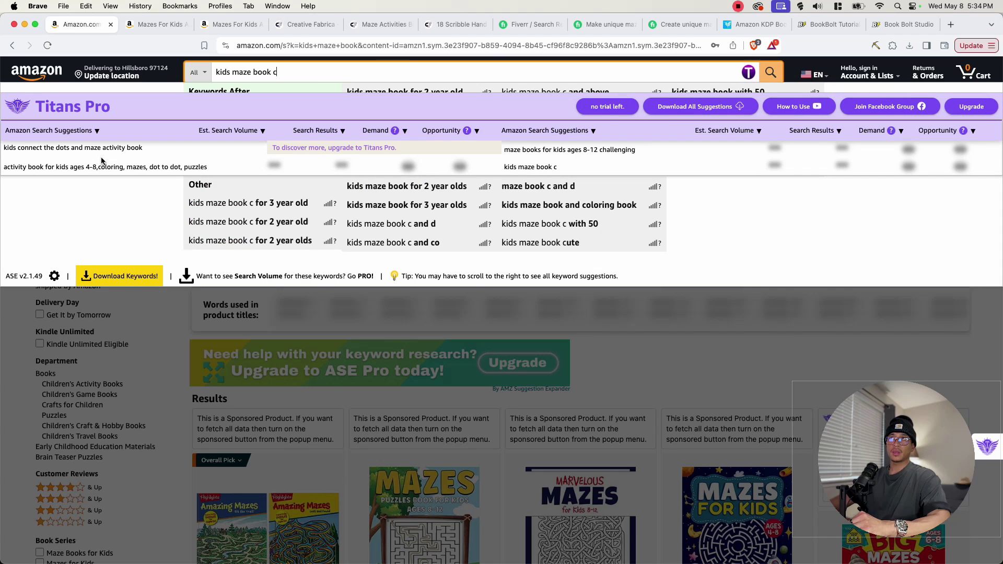
pyautogui.click(285, 71)
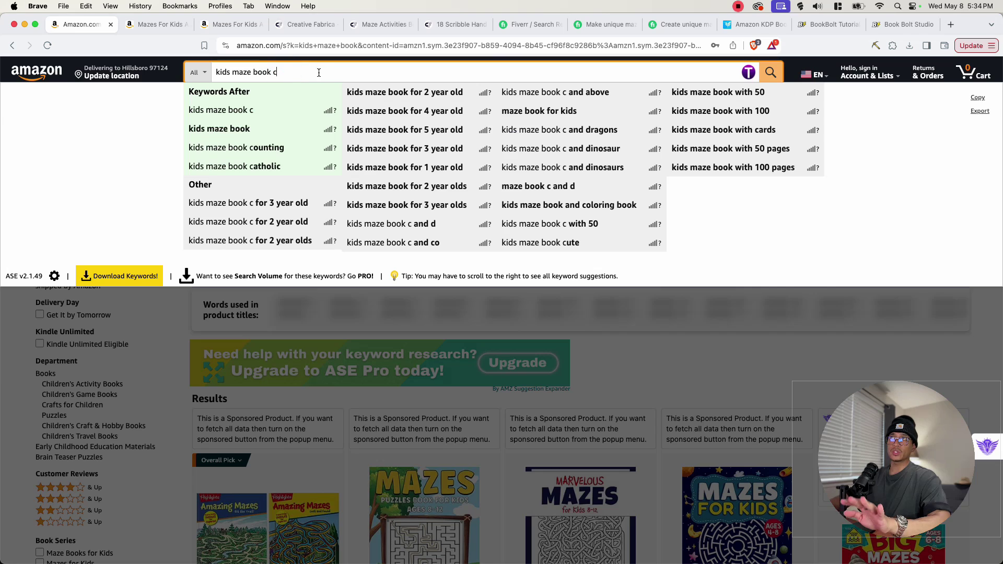
# Look up keyword suggestions for "maze books for" followed by single letters such as a, b and d, and for "maze activity".
pyautogui.tripleClick(281, 71)
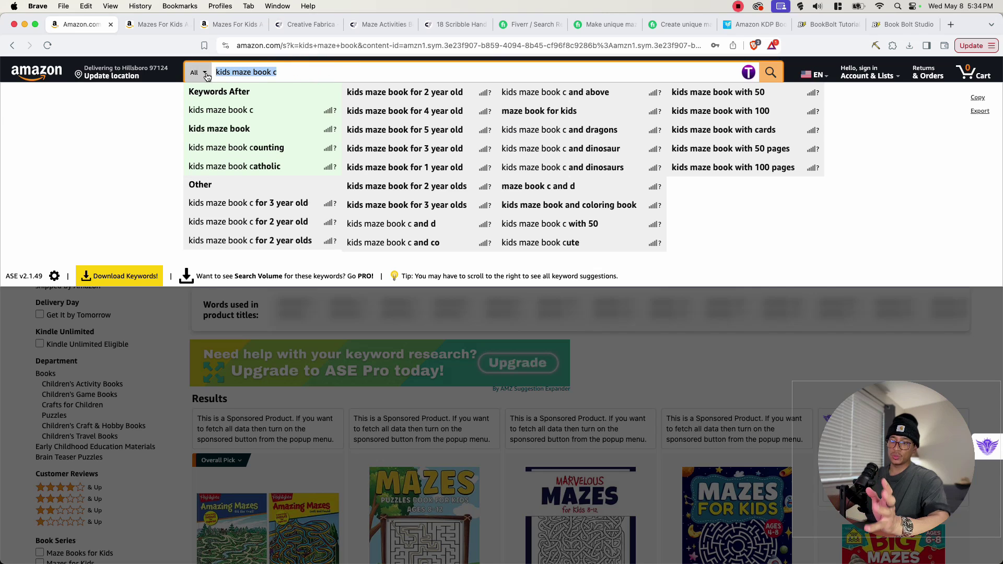
pyautogui.write('maze')
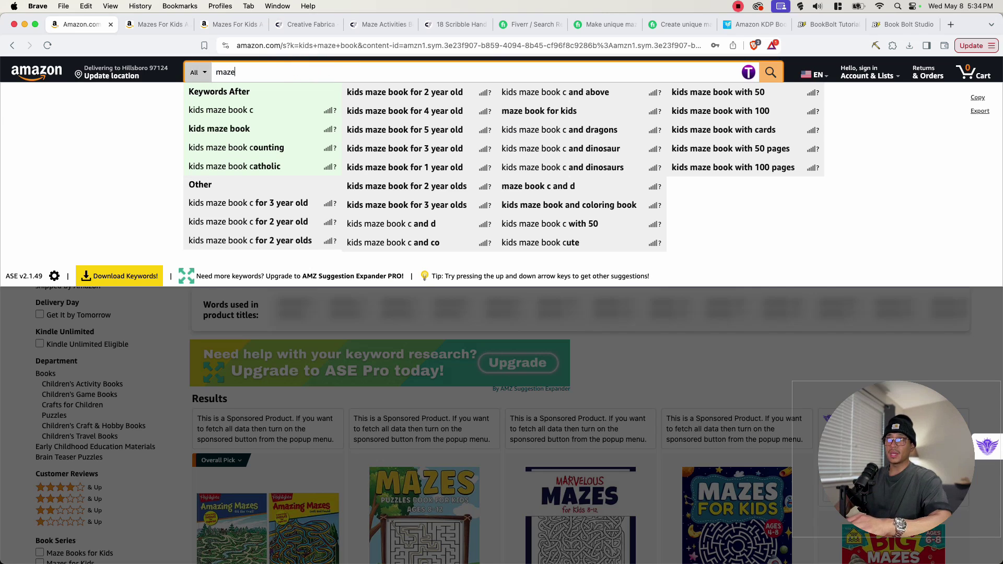
pyautogui.write(' books for')
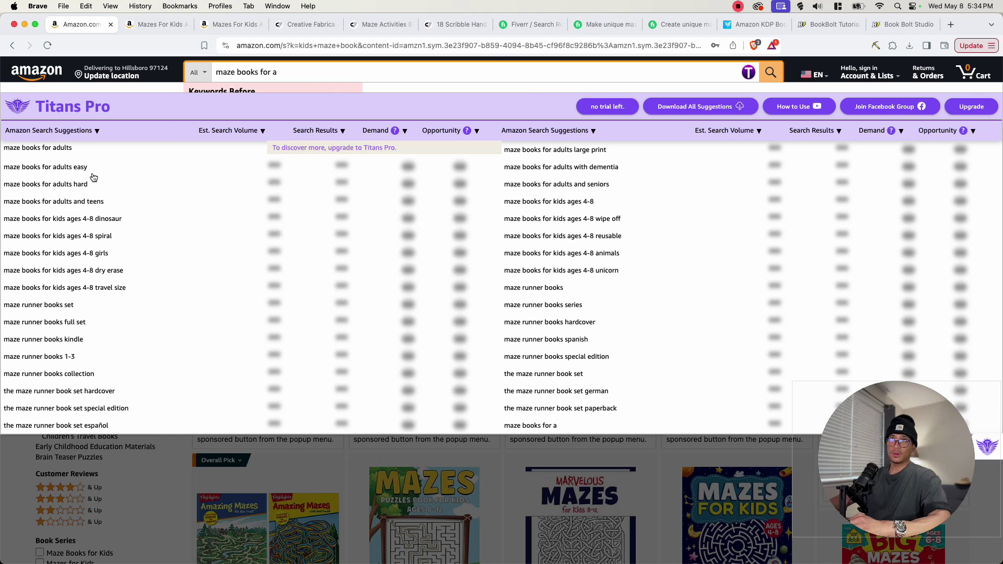
pyautogui.write('a')
pyautogui.press('BackSpace')
pyautogui.write('b')
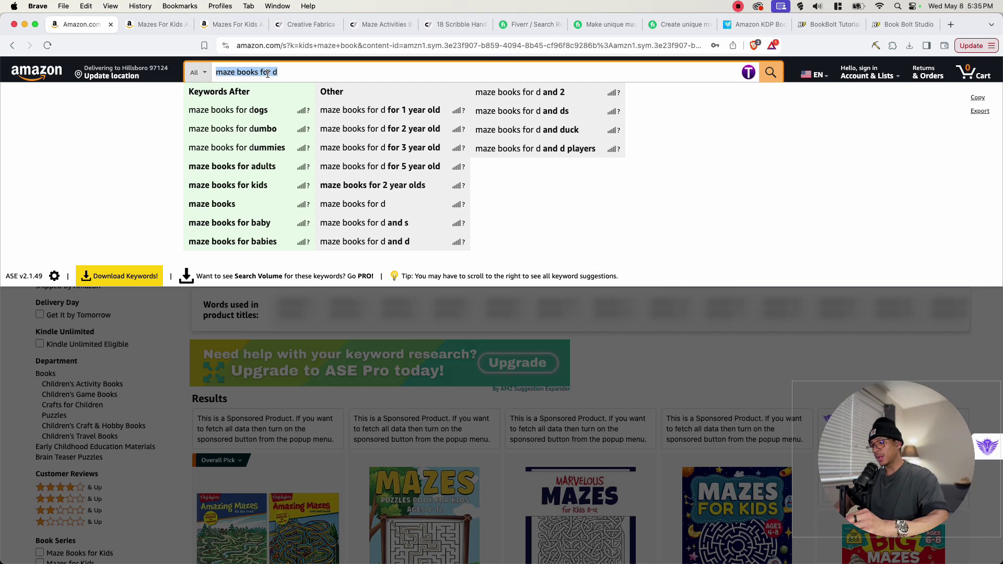
pyautogui.write('maze a')
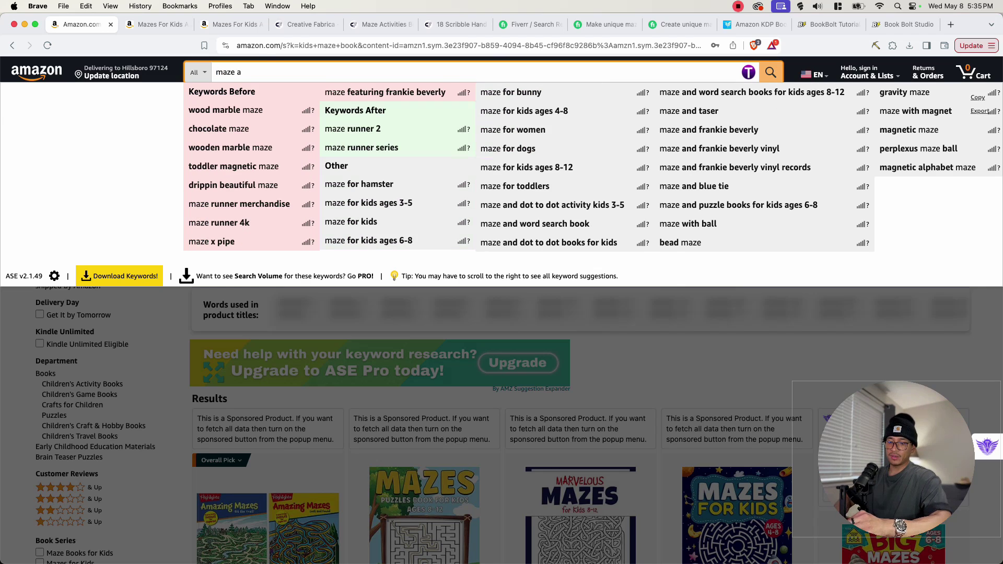
pyautogui.write('citivity')
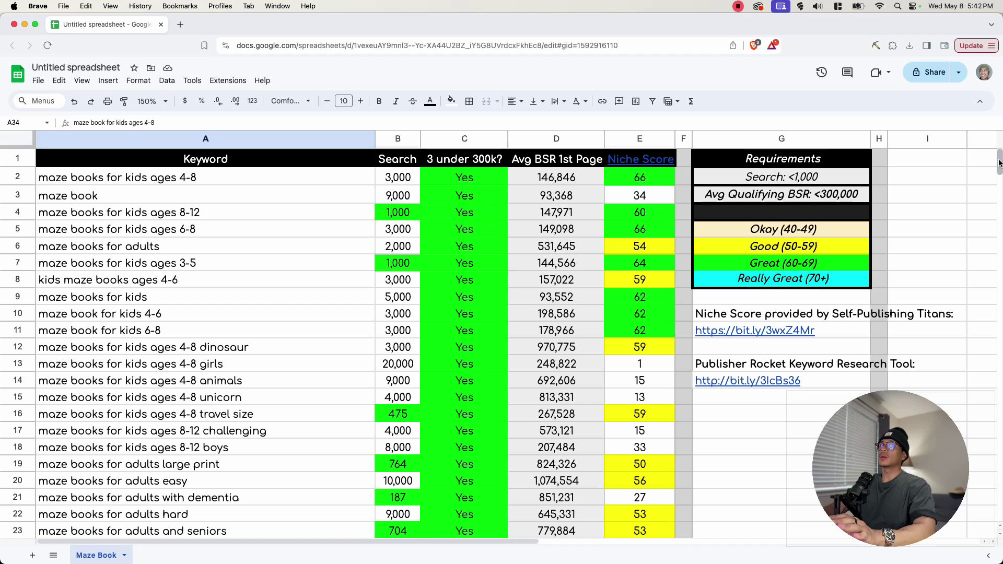
# Switch to the Google Sheets maze book keyword list and examine its Search and 3 under 300k? columns.
pyautogui.moveTo(999, 164)
pyautogui.mouseDown()
pyautogui.moveTo(999, 279)
pyautogui.moveTo(1000, 157)
pyautogui.mouseUp()
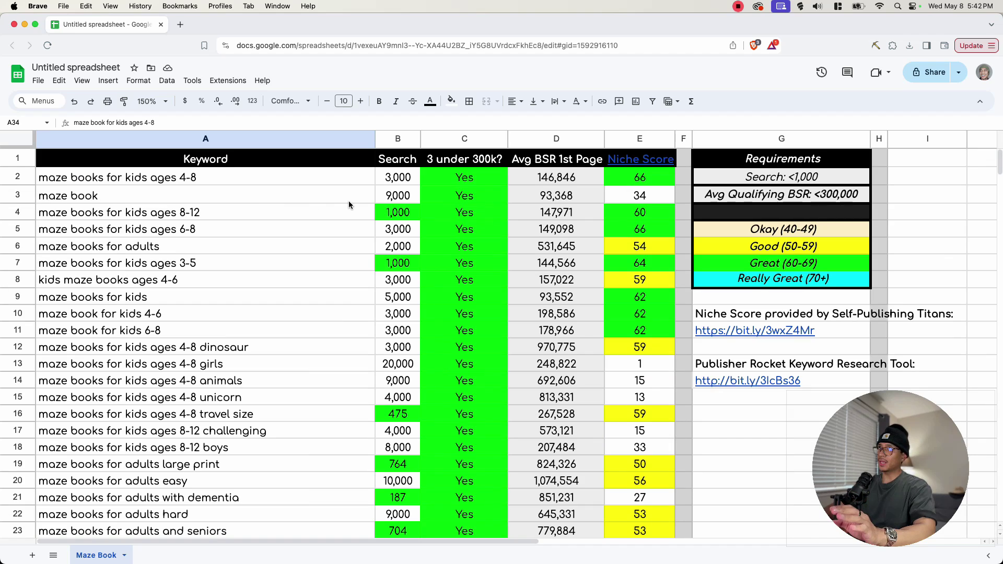
pyautogui.click(394, 164)
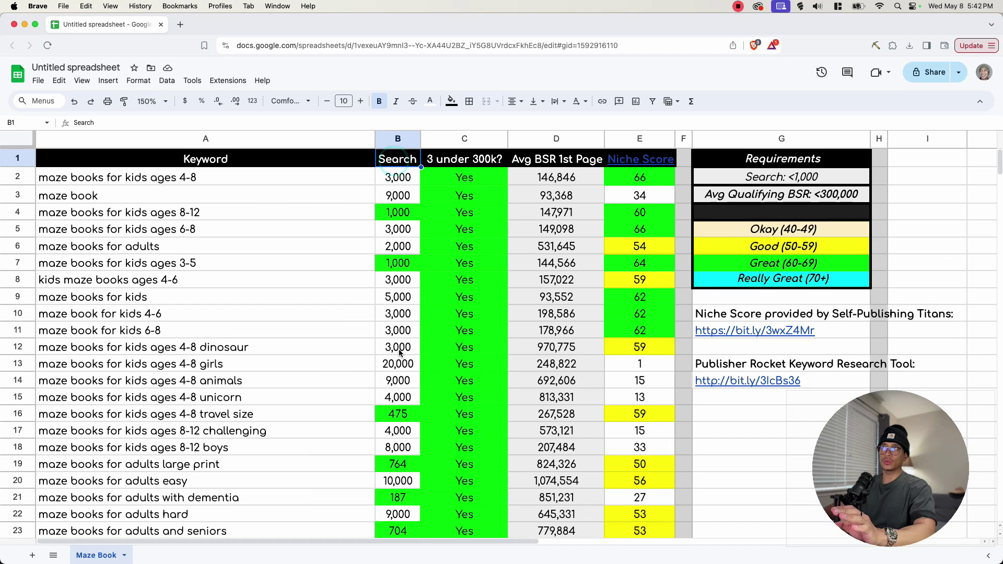
pyautogui.click(454, 226)
pyautogui.click(449, 177)
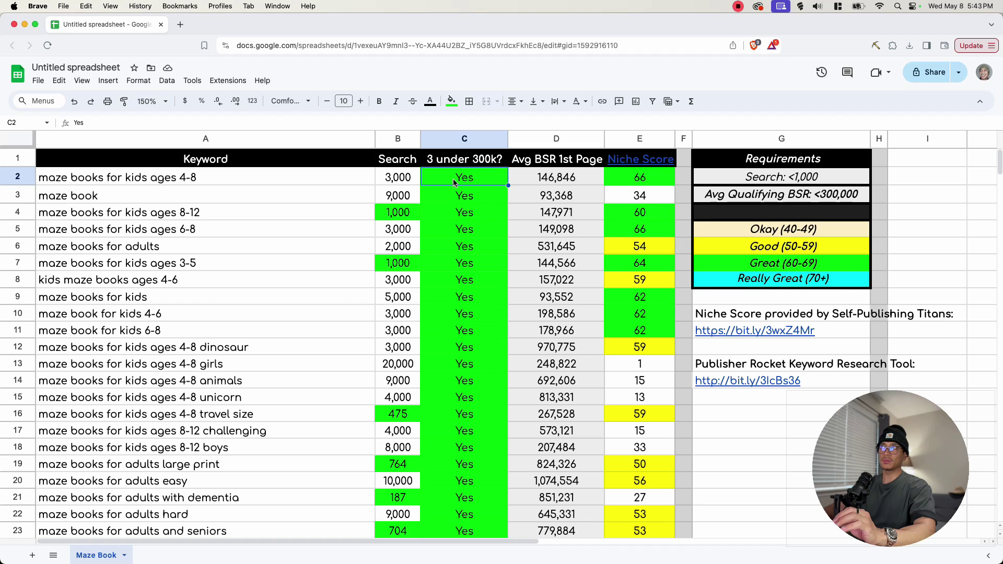
# Examine the Avg BSR 1st Page and Niche Score columns for the first keywords, comparing them with Search and 3 under 300k?
pyautogui.moveTo(542, 161); pyautogui.dragTo(560, 330)
pyautogui.click(561, 330)
pyautogui.click(615, 228)
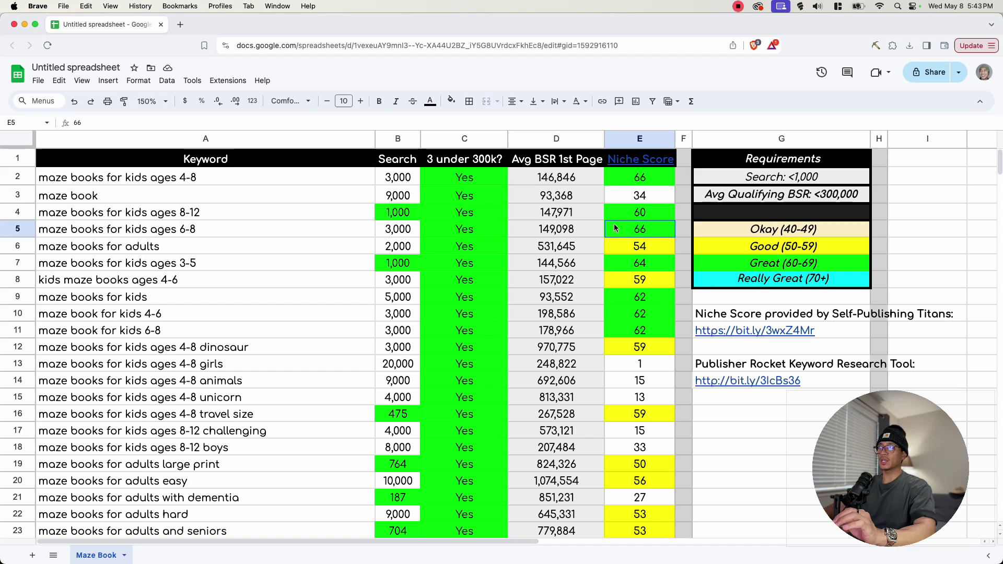
pyautogui.moveTo(640, 167)
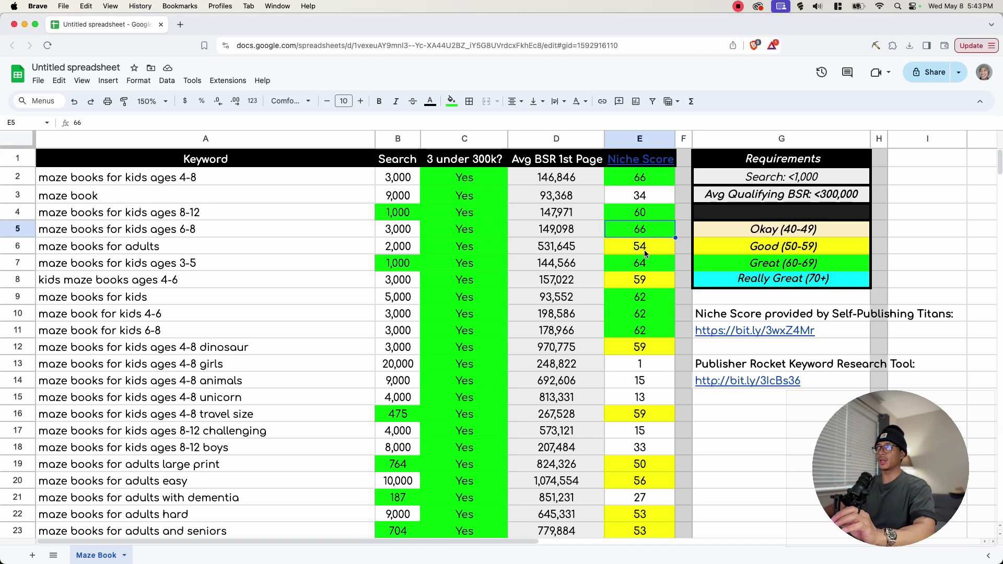
pyautogui.click(643, 251)
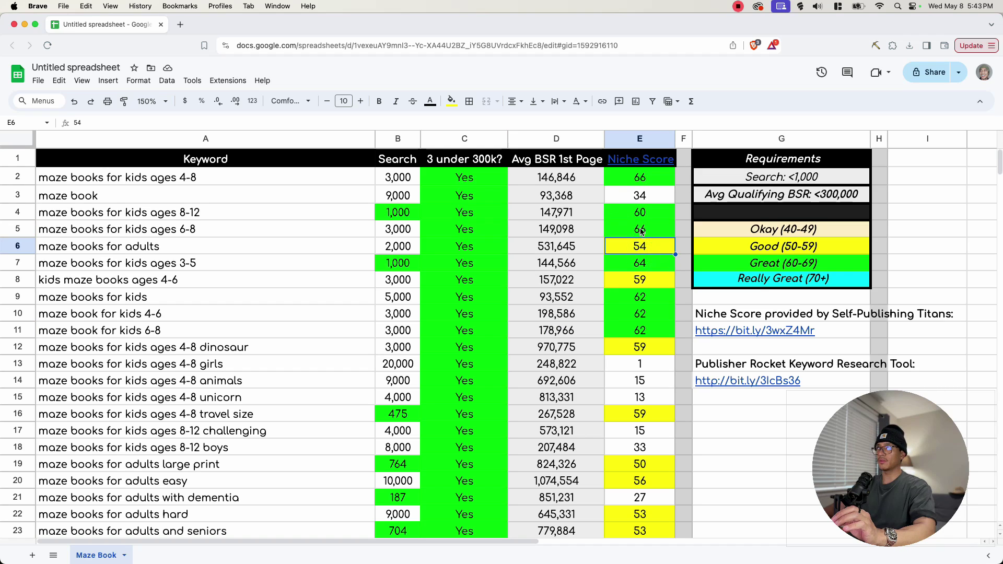
pyautogui.click(642, 229)
pyautogui.click(395, 215)
pyautogui.click(460, 180)
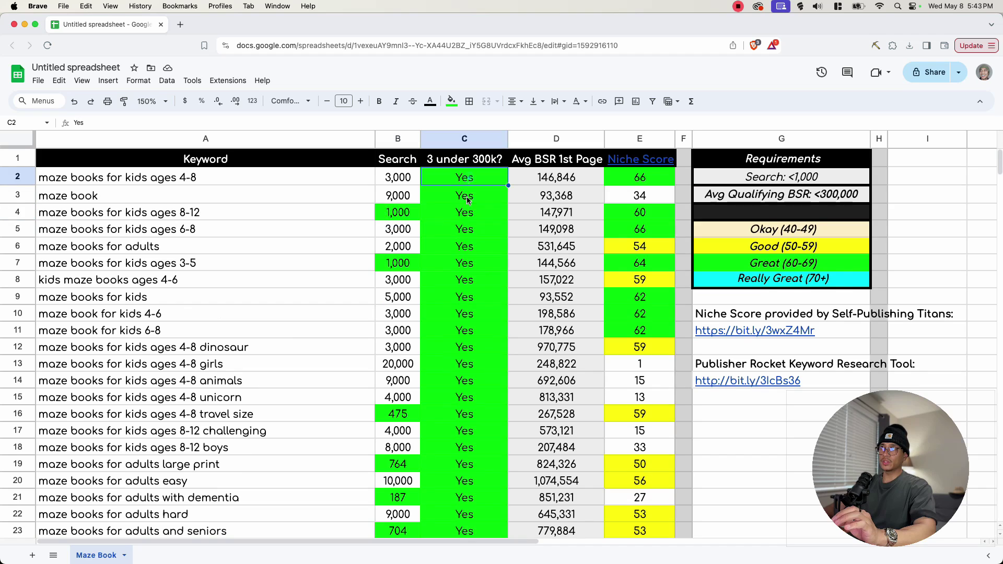
pyautogui.click(463, 215)
pyautogui.click(457, 269)
pyautogui.click(444, 312)
pyautogui.click(651, 249)
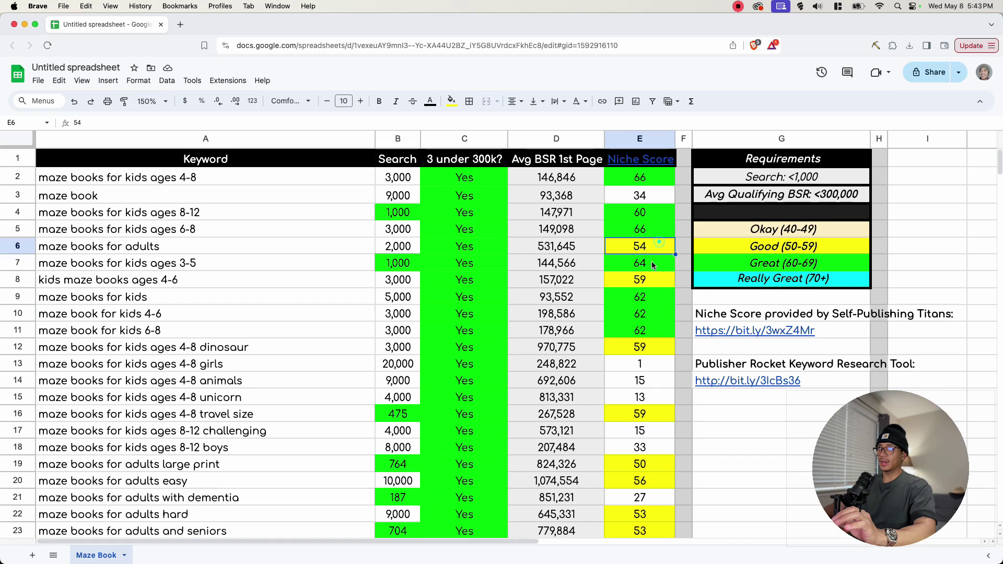
pyautogui.moveTo(651, 269); pyautogui.dragTo(649, 344)
# Examine the search, 3 under 300k? and niche score values for the keyword "maze book for adults and teens".
pyautogui.scroll(-10, 648, 346)
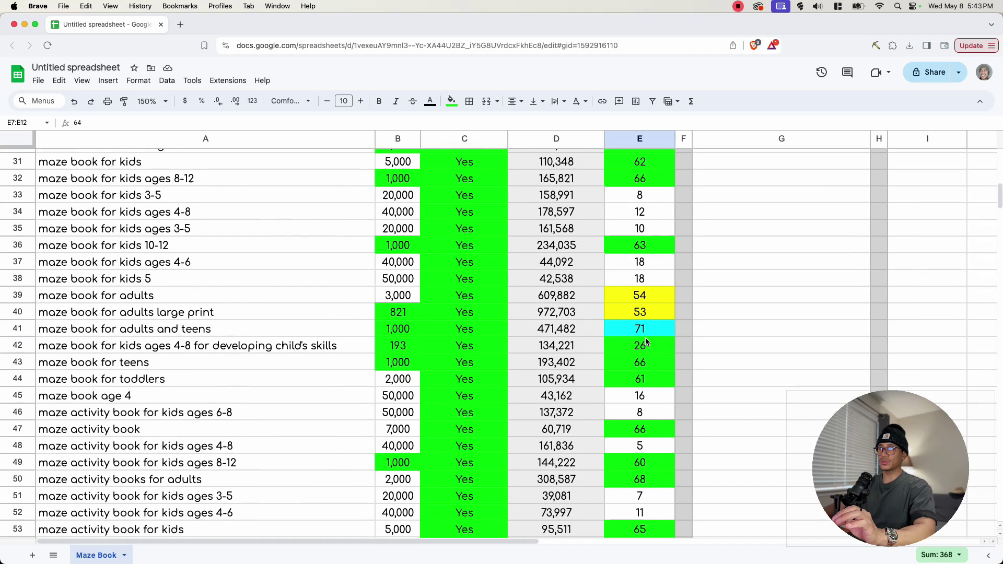
pyautogui.click(654, 331)
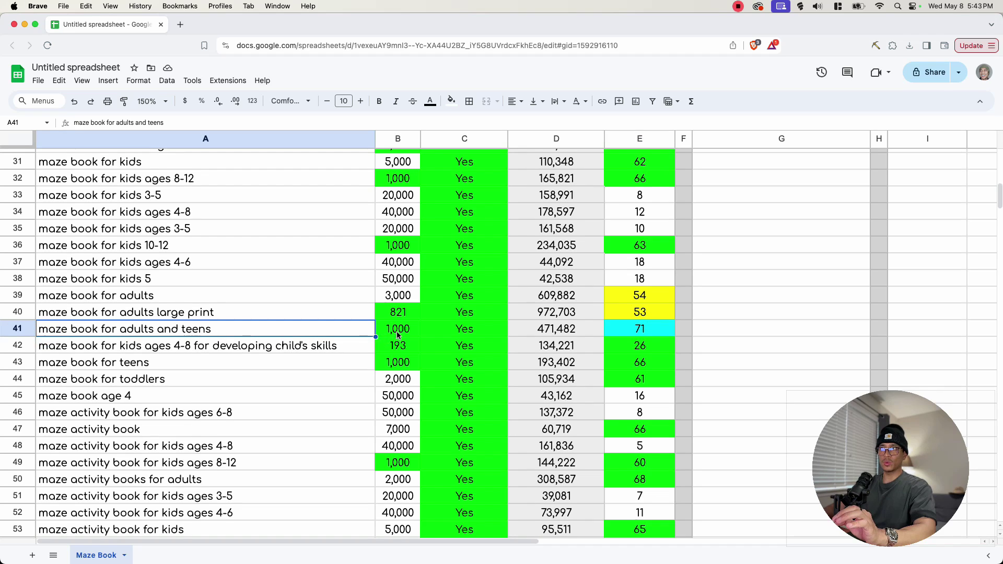
pyautogui.click(441, 335)
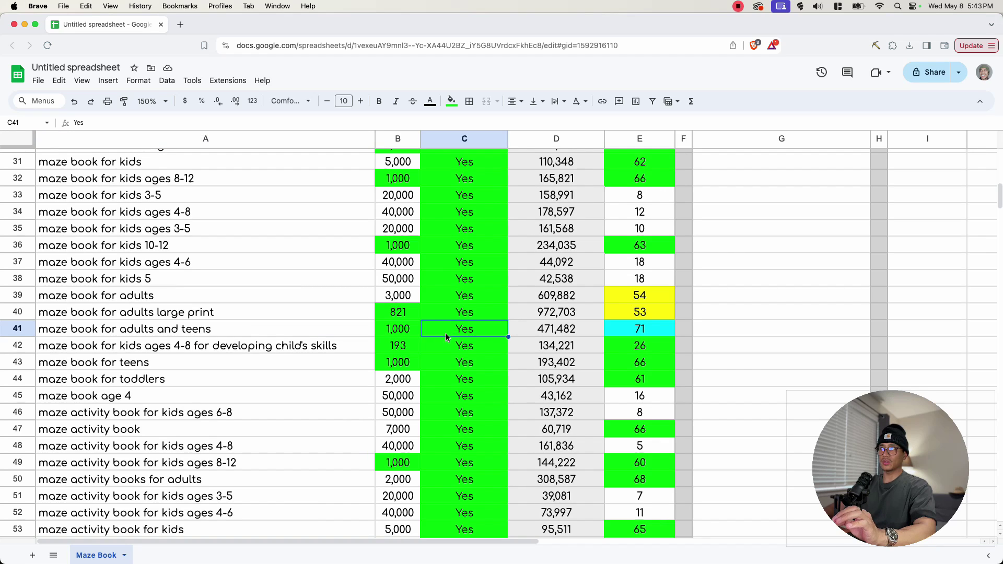
pyautogui.click(615, 334)
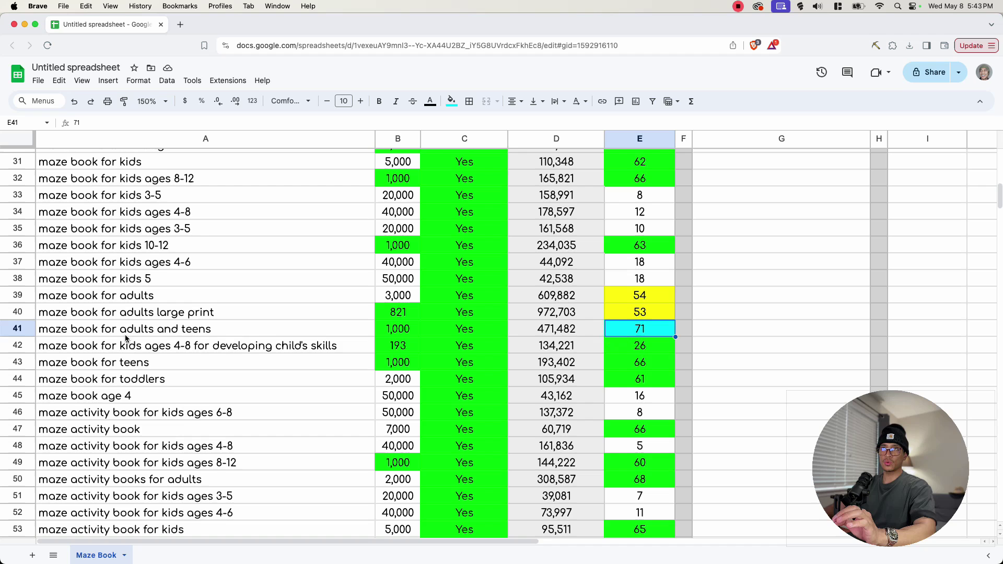
pyautogui.click(68, 335)
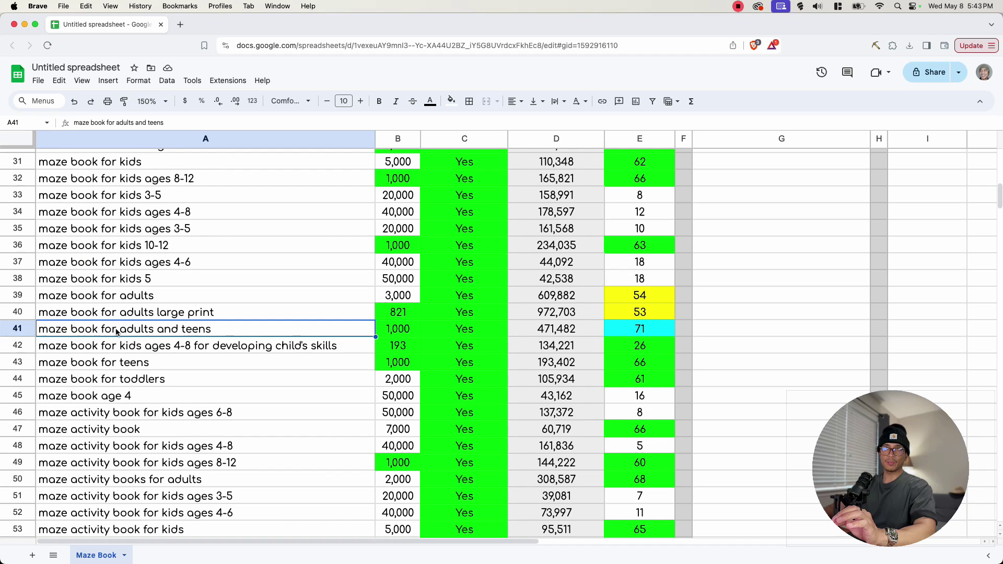
# Review the blue-highlighted niche scores in the rest of the list, including "kids maze puzzles" and "maze puzzles for adults with dementia".
pyautogui.scroll(-15, 595, 322)
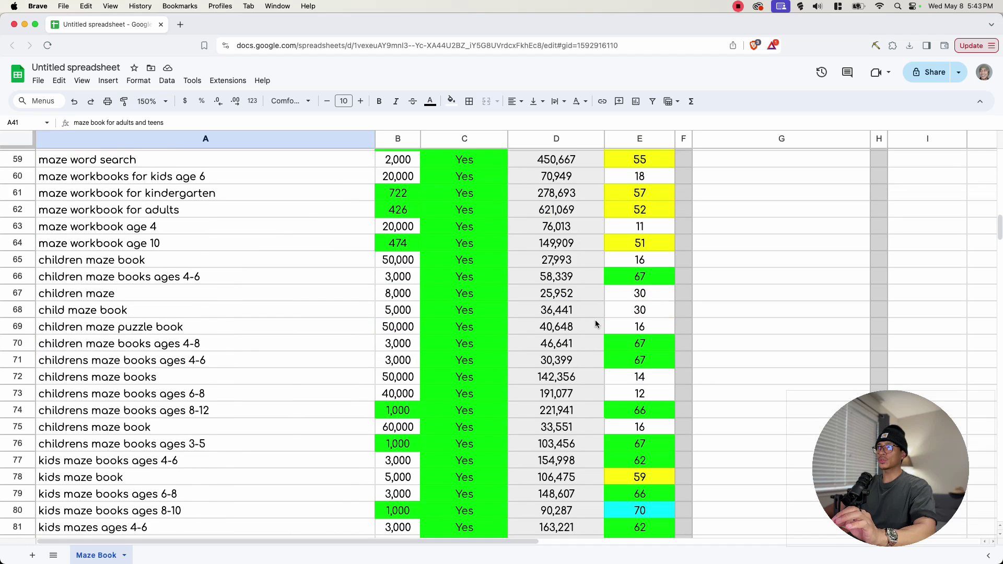
pyautogui.scroll(-2, 595, 324)
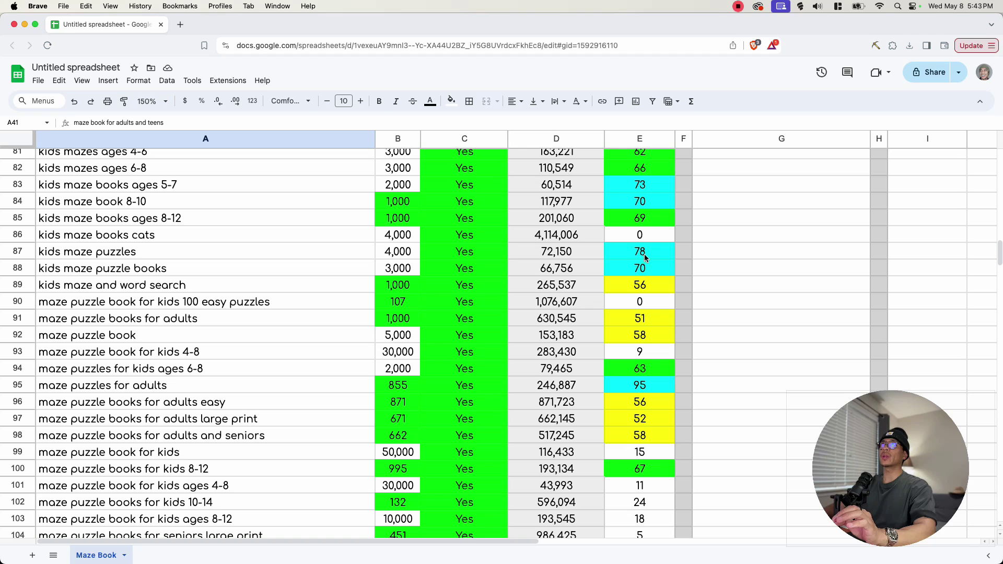
pyautogui.click(646, 257)
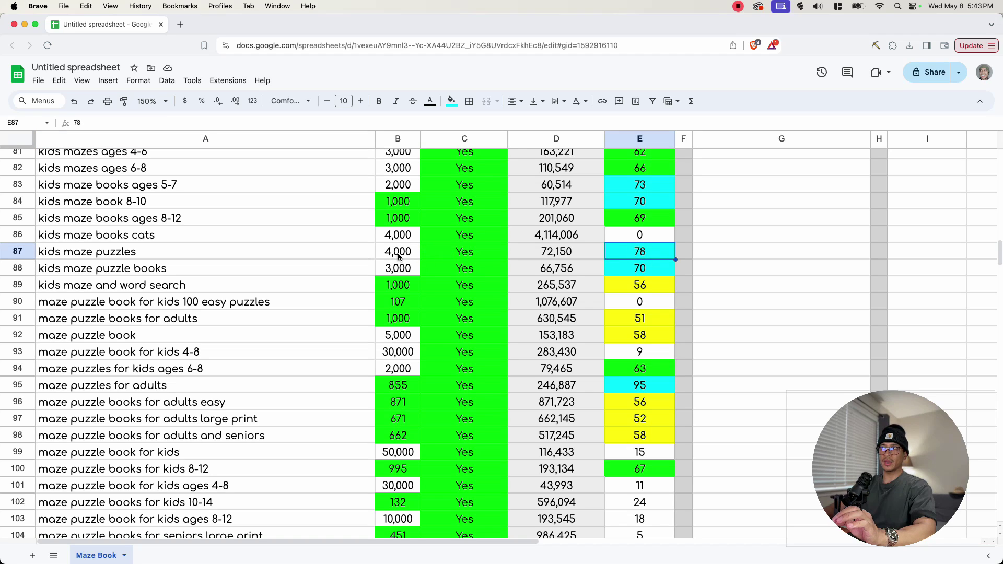
pyautogui.scroll(-4, 597, 302)
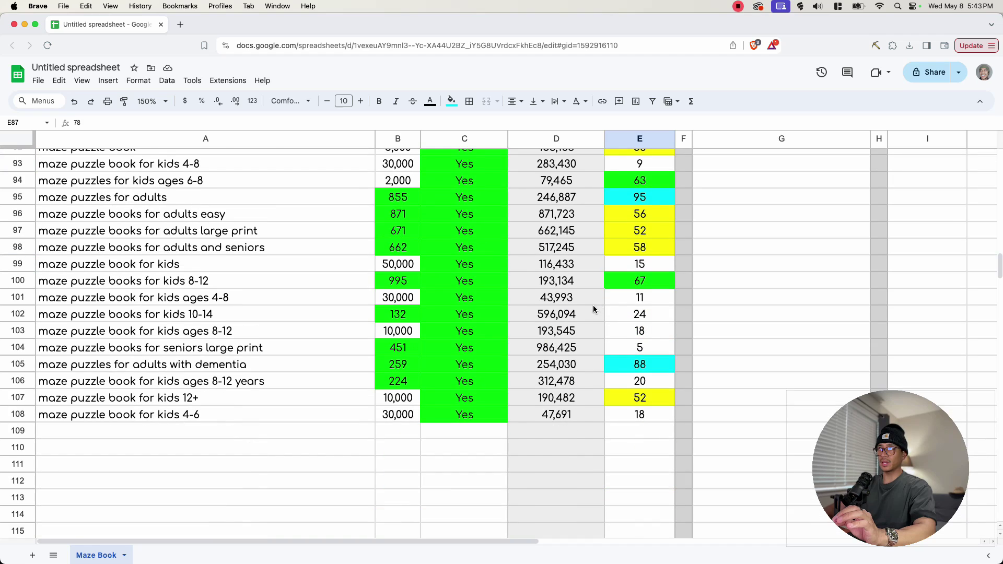
pyautogui.scroll(-2, 593, 305)
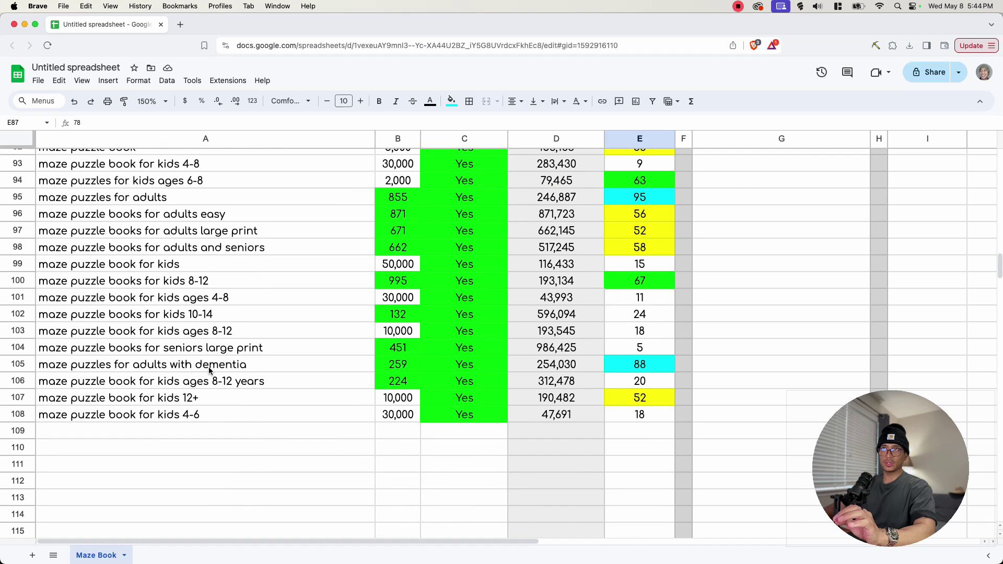
pyautogui.click(400, 364)
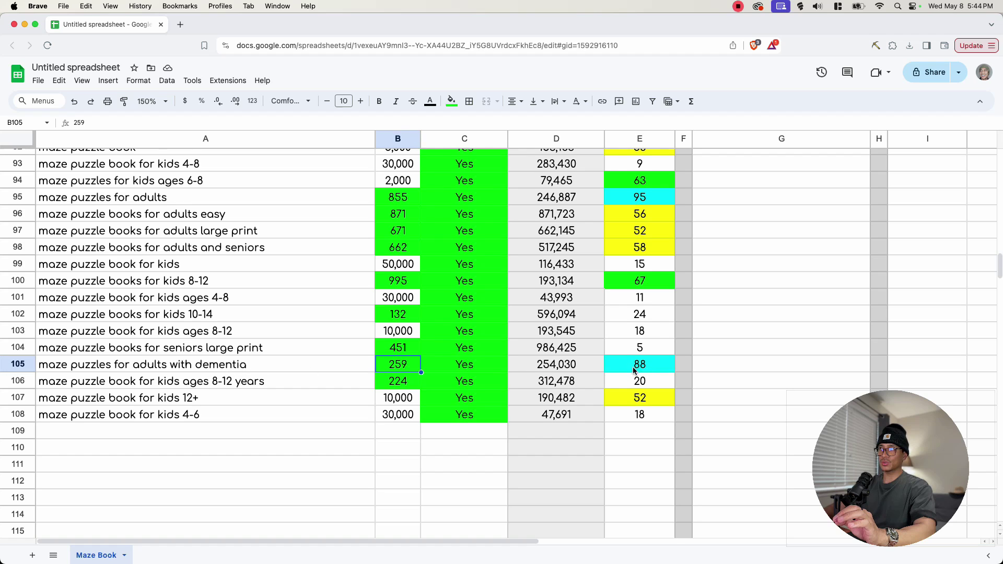
pyautogui.scroll(20, 286, 367)
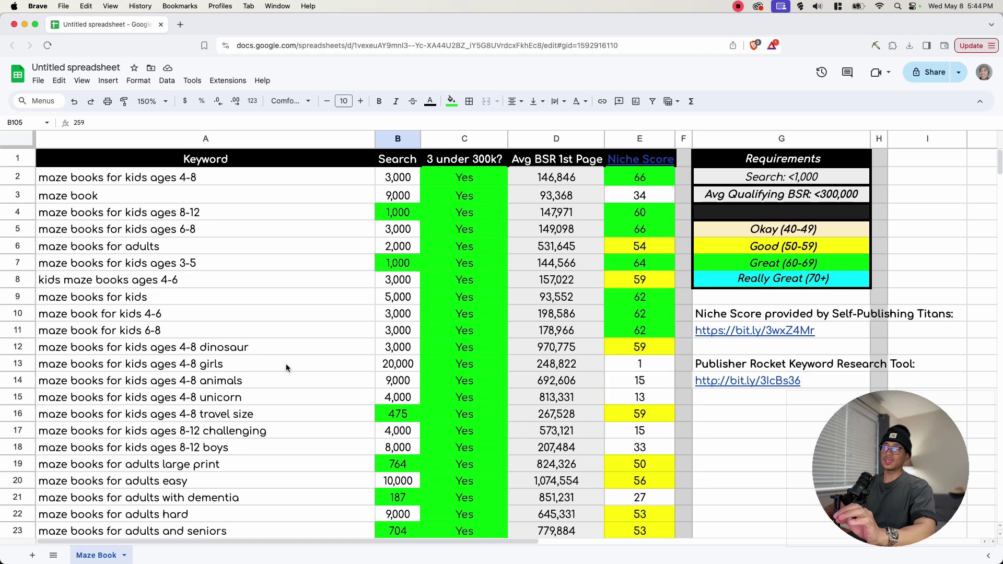
pyautogui.scroll(-5, 195, 333)
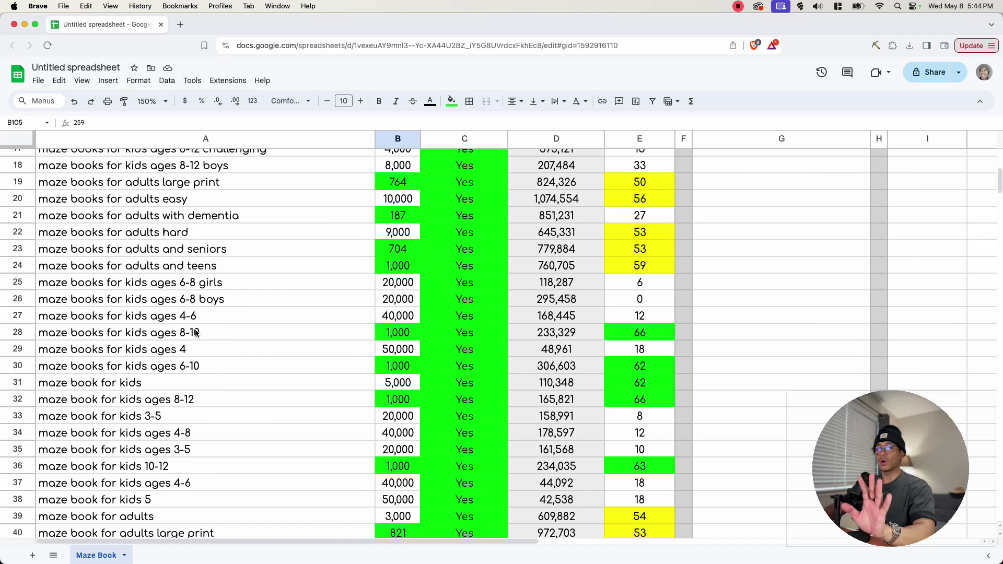
pyautogui.scroll(5, 199, 333)
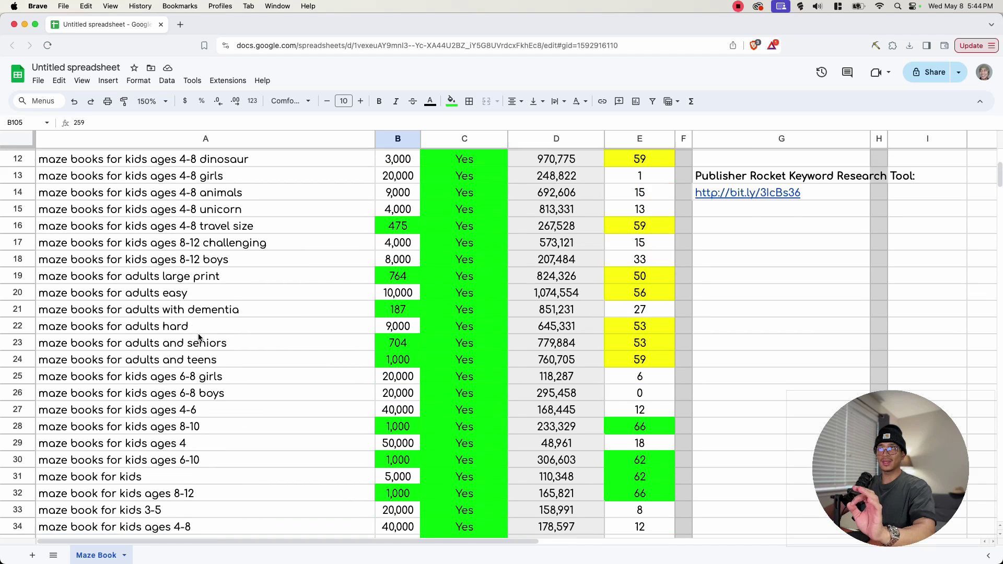